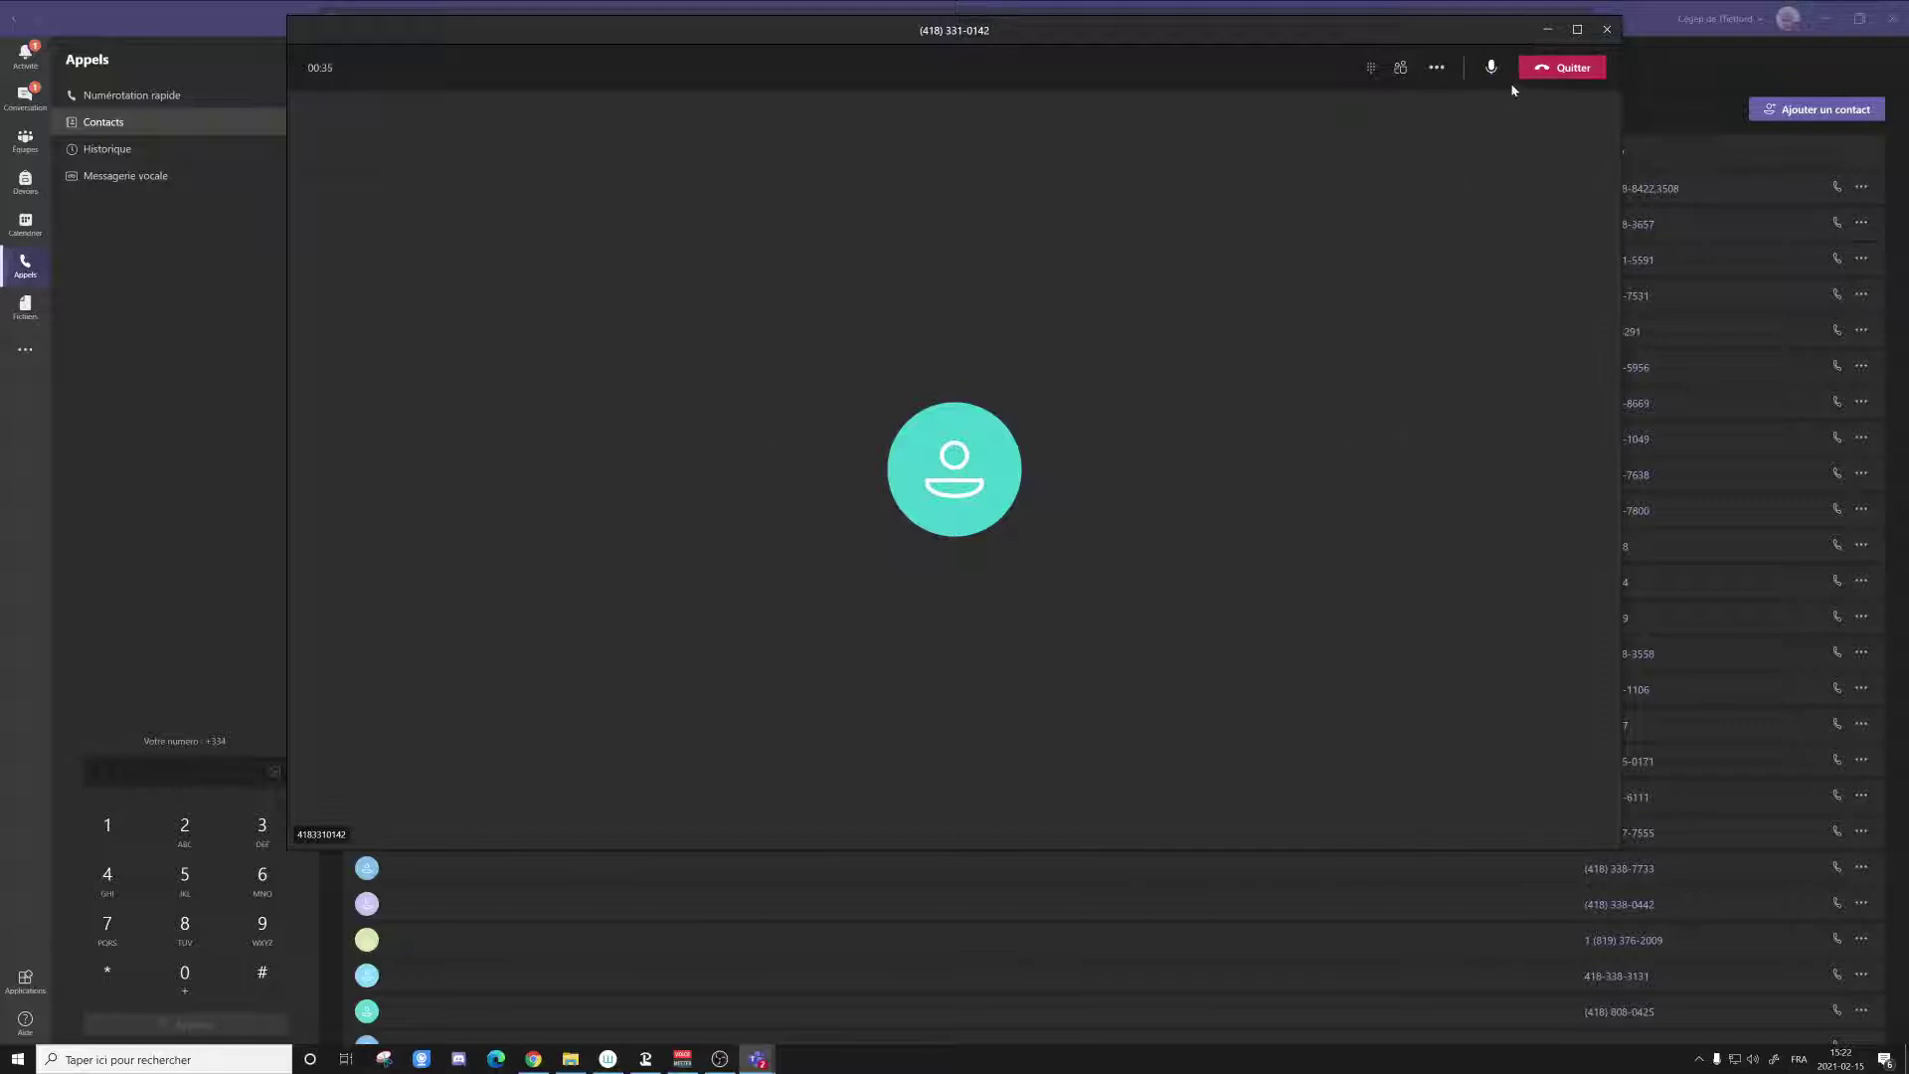
Start transferring the active call and choose a colleague as the recipient by searching for their last name.
left_click(1437, 69)
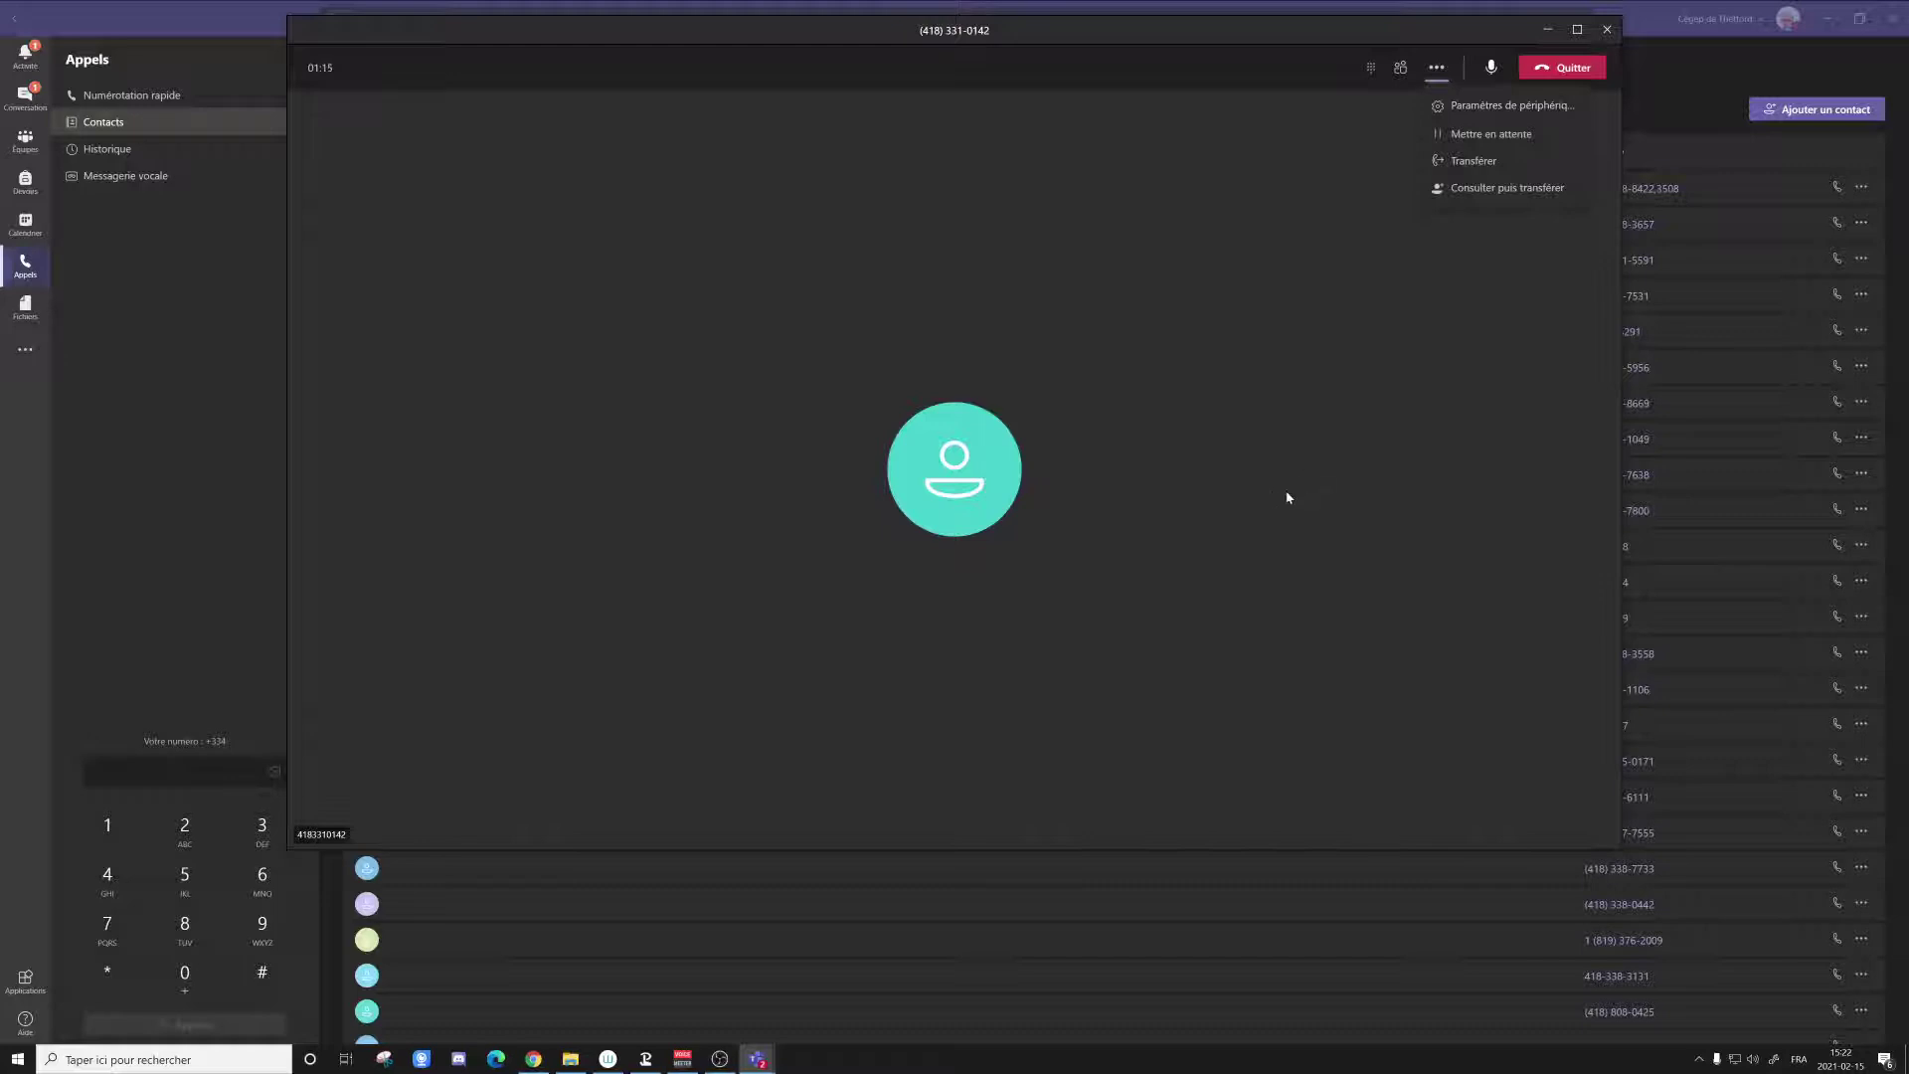
left_click(1470, 162)
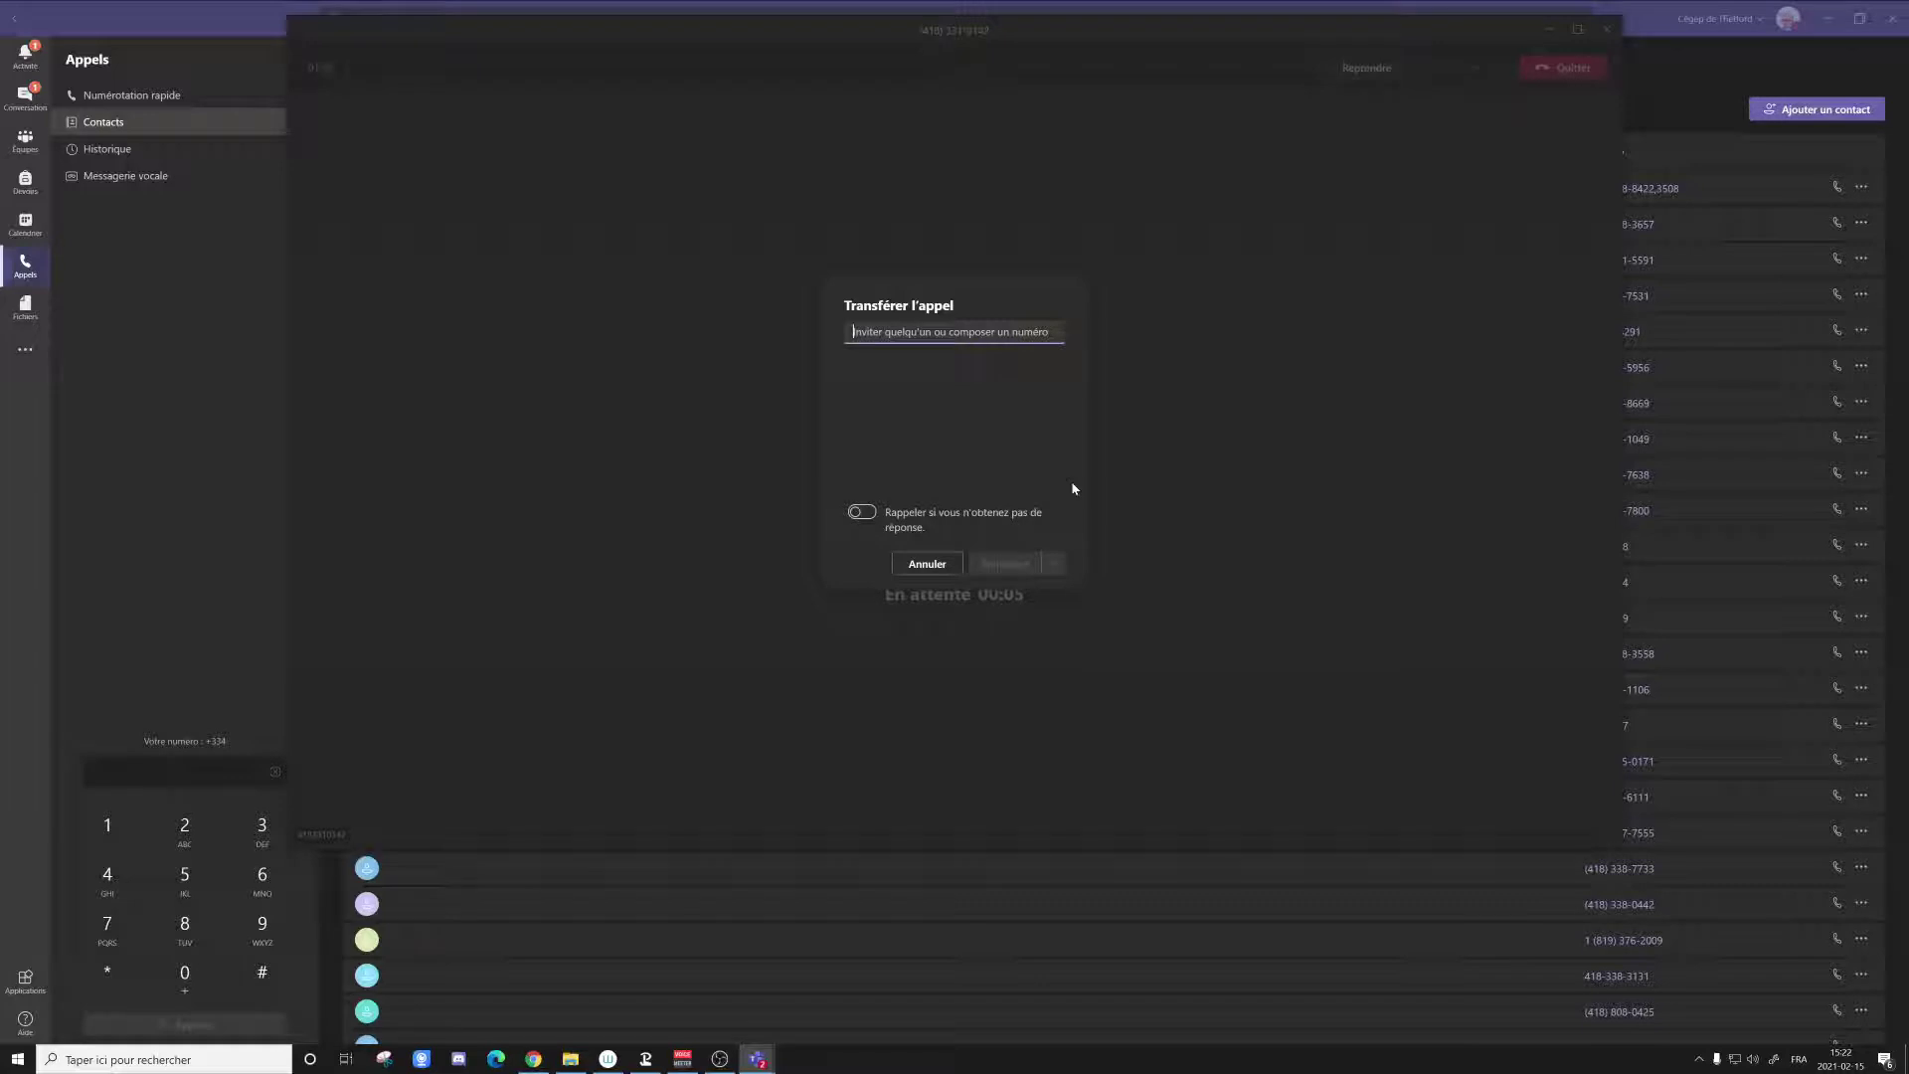
type("FAUCHER")
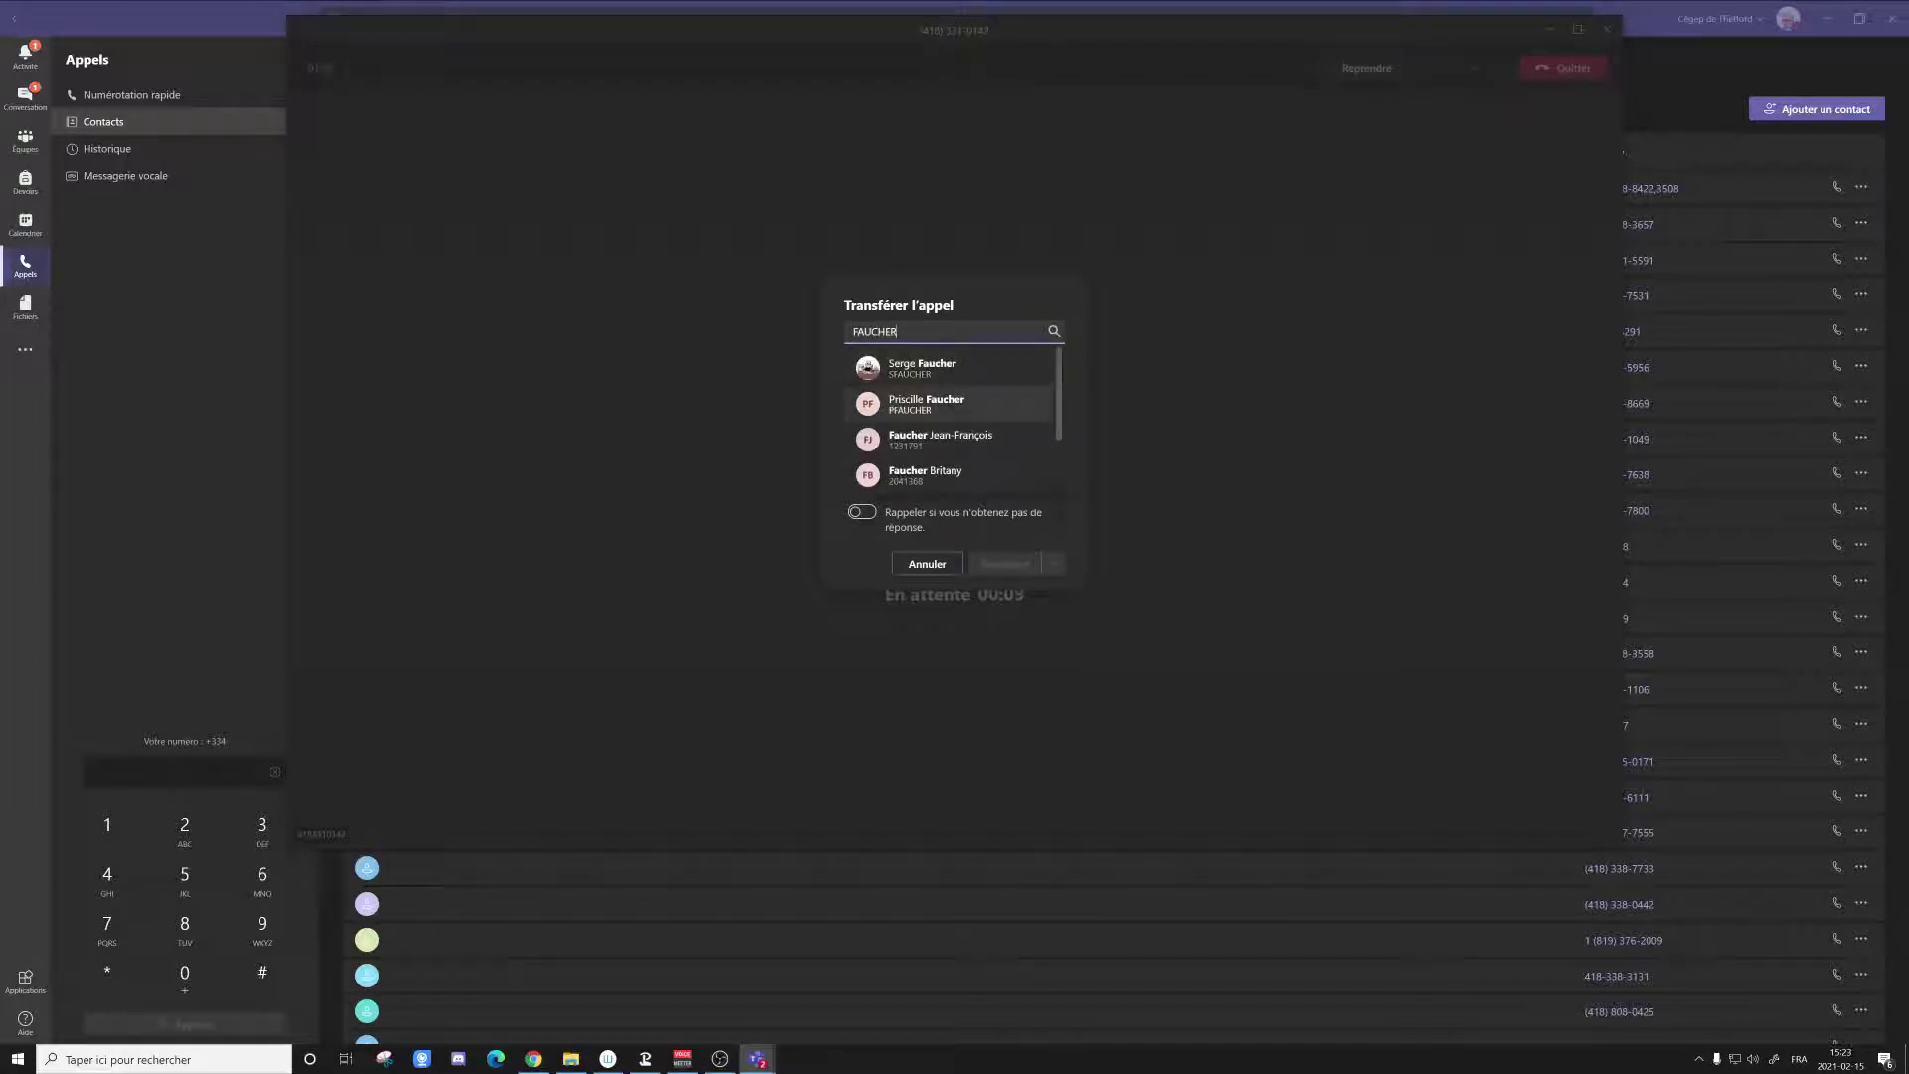
left_click(924, 370)
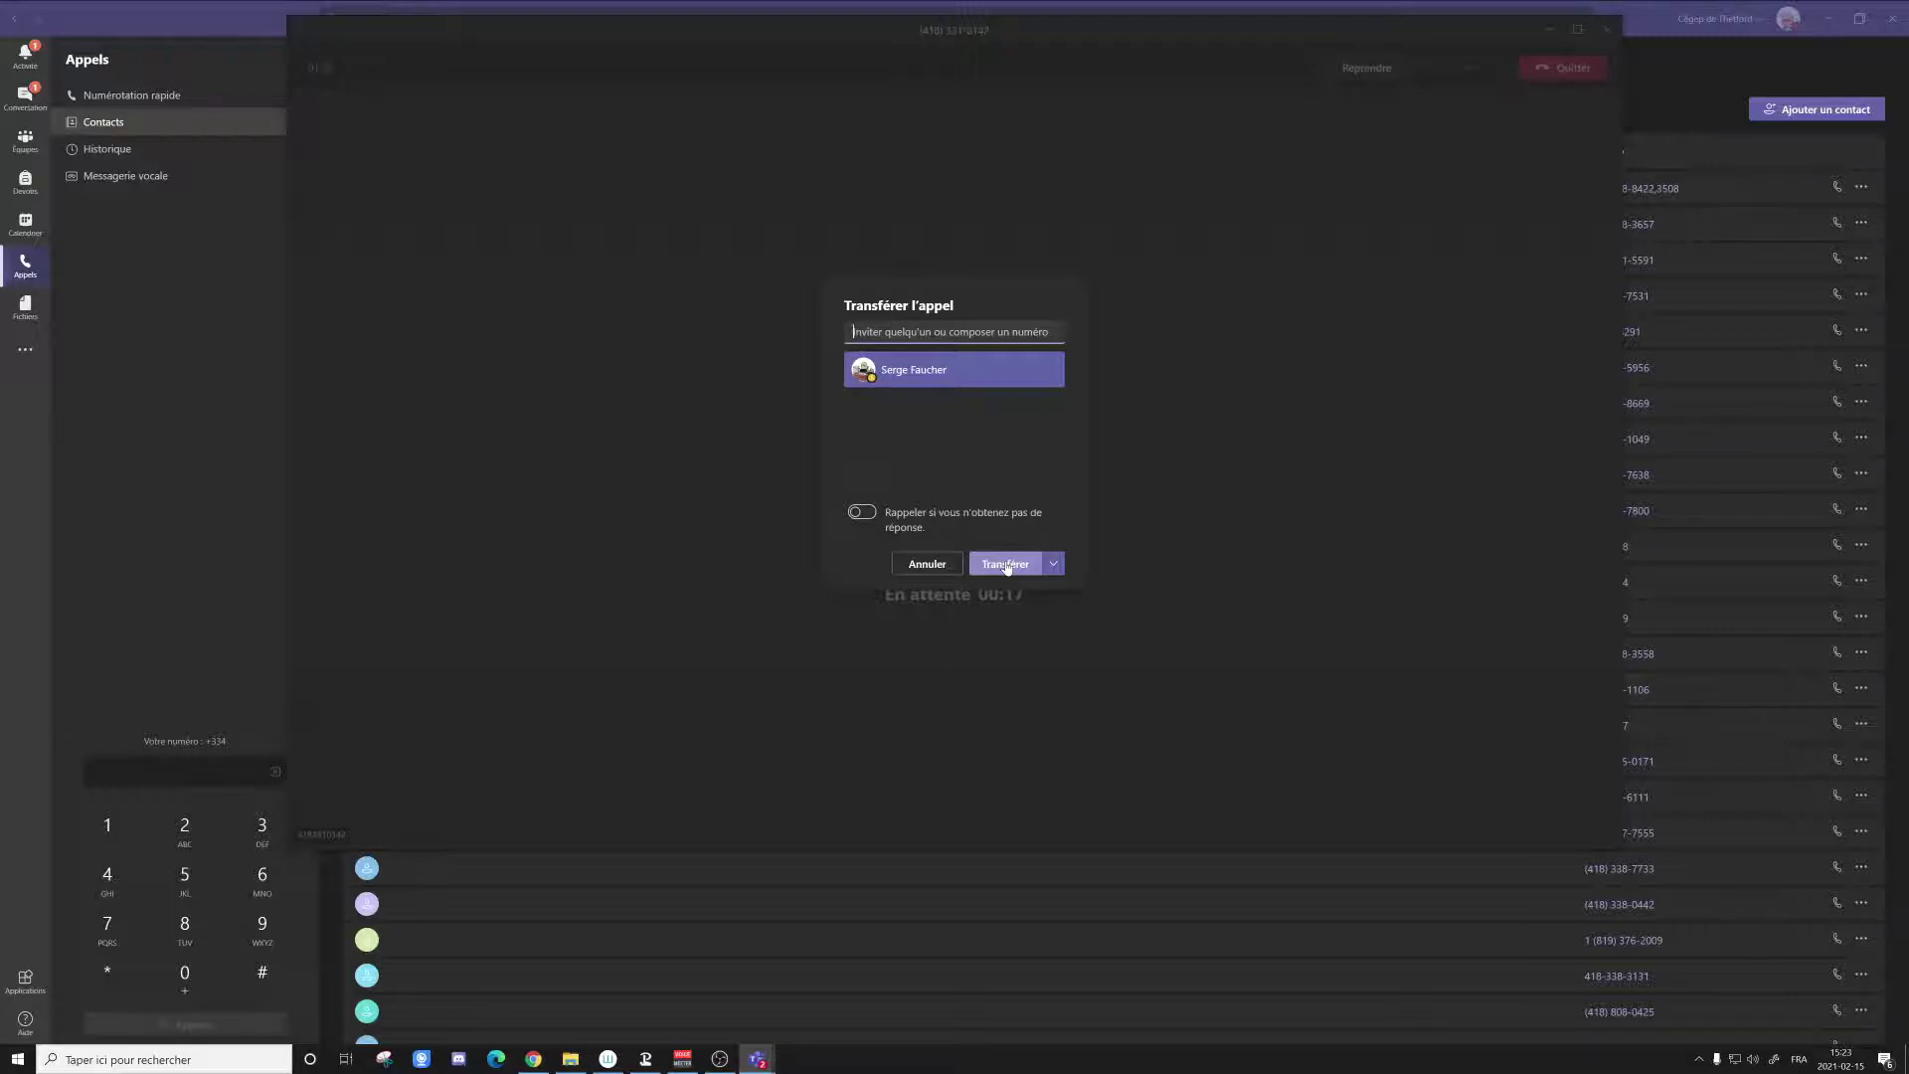
Check the work voicemail and no-answer callback options of the transfer, then cancel it and resume the call.
left_click(1054, 570)
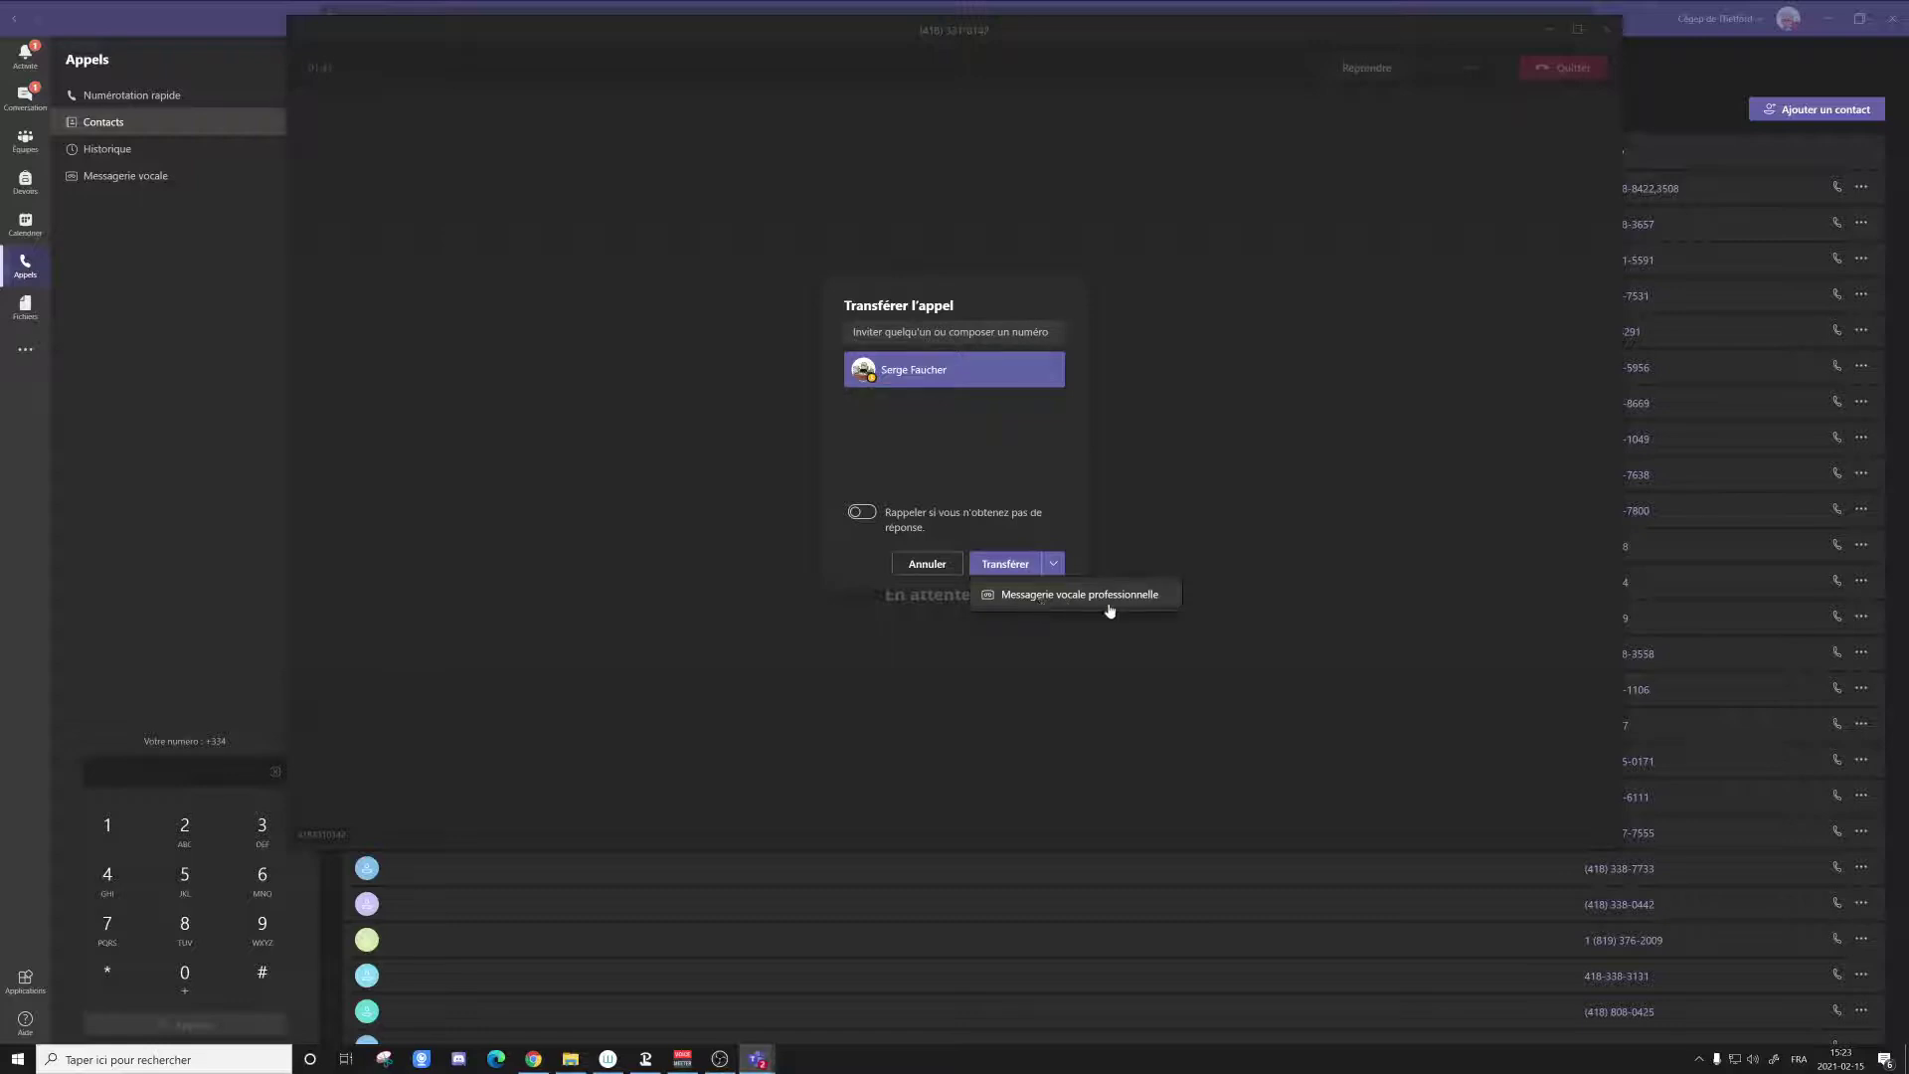
left_click(1018, 499)
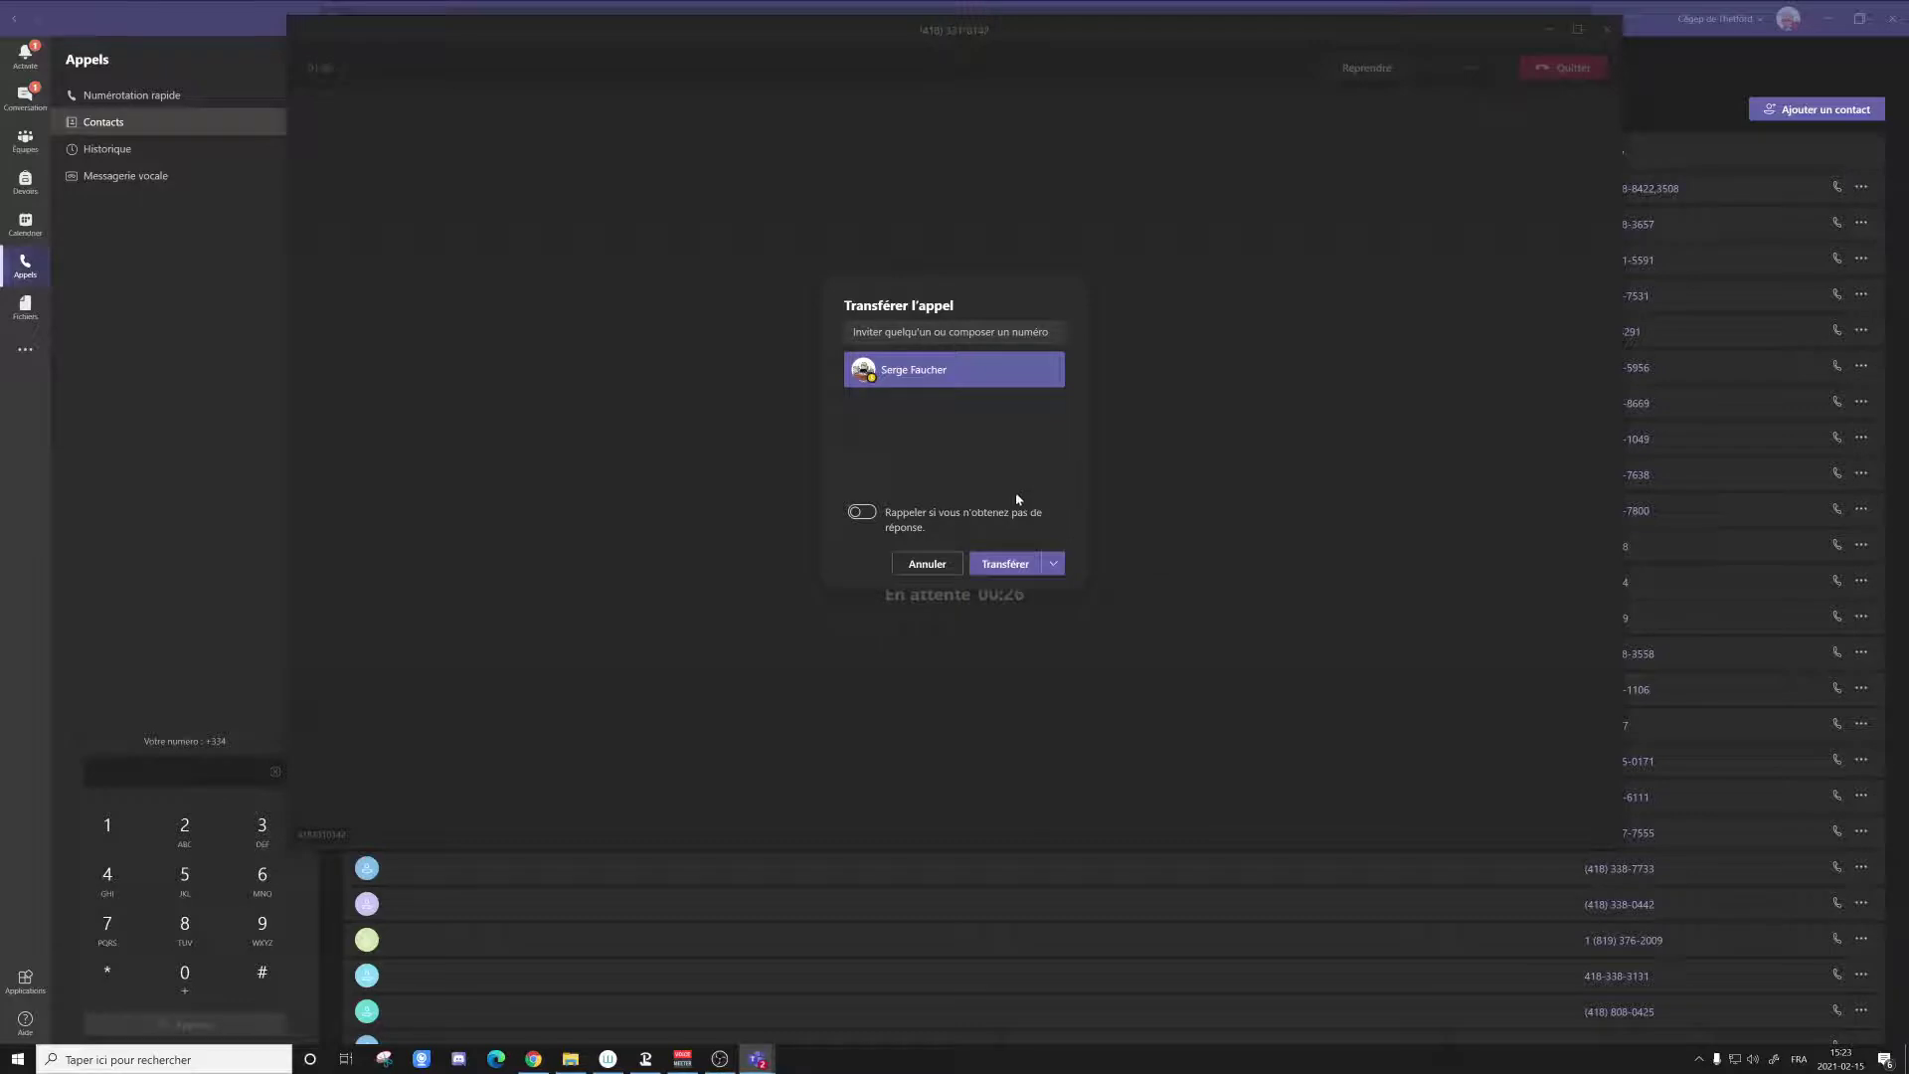
left_click(862, 513)
left_click(936, 573)
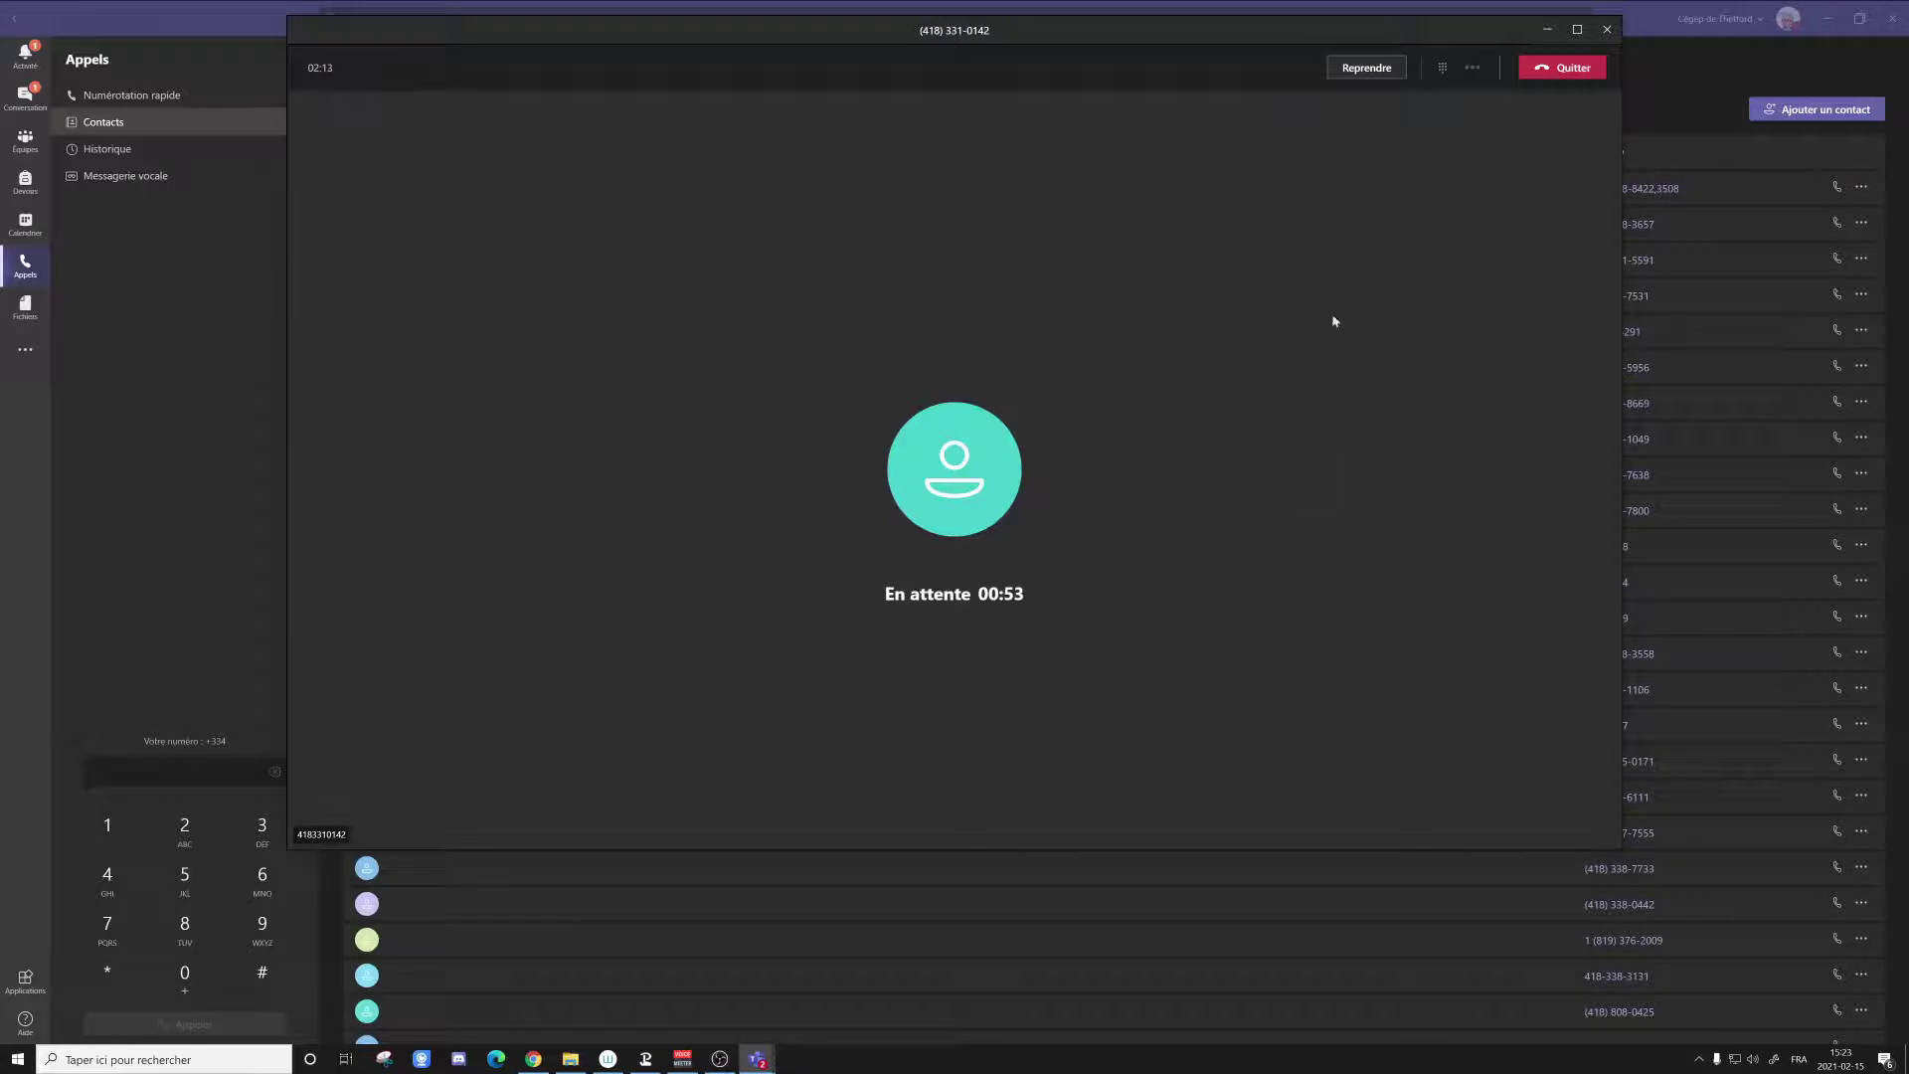
left_click(1366, 67)
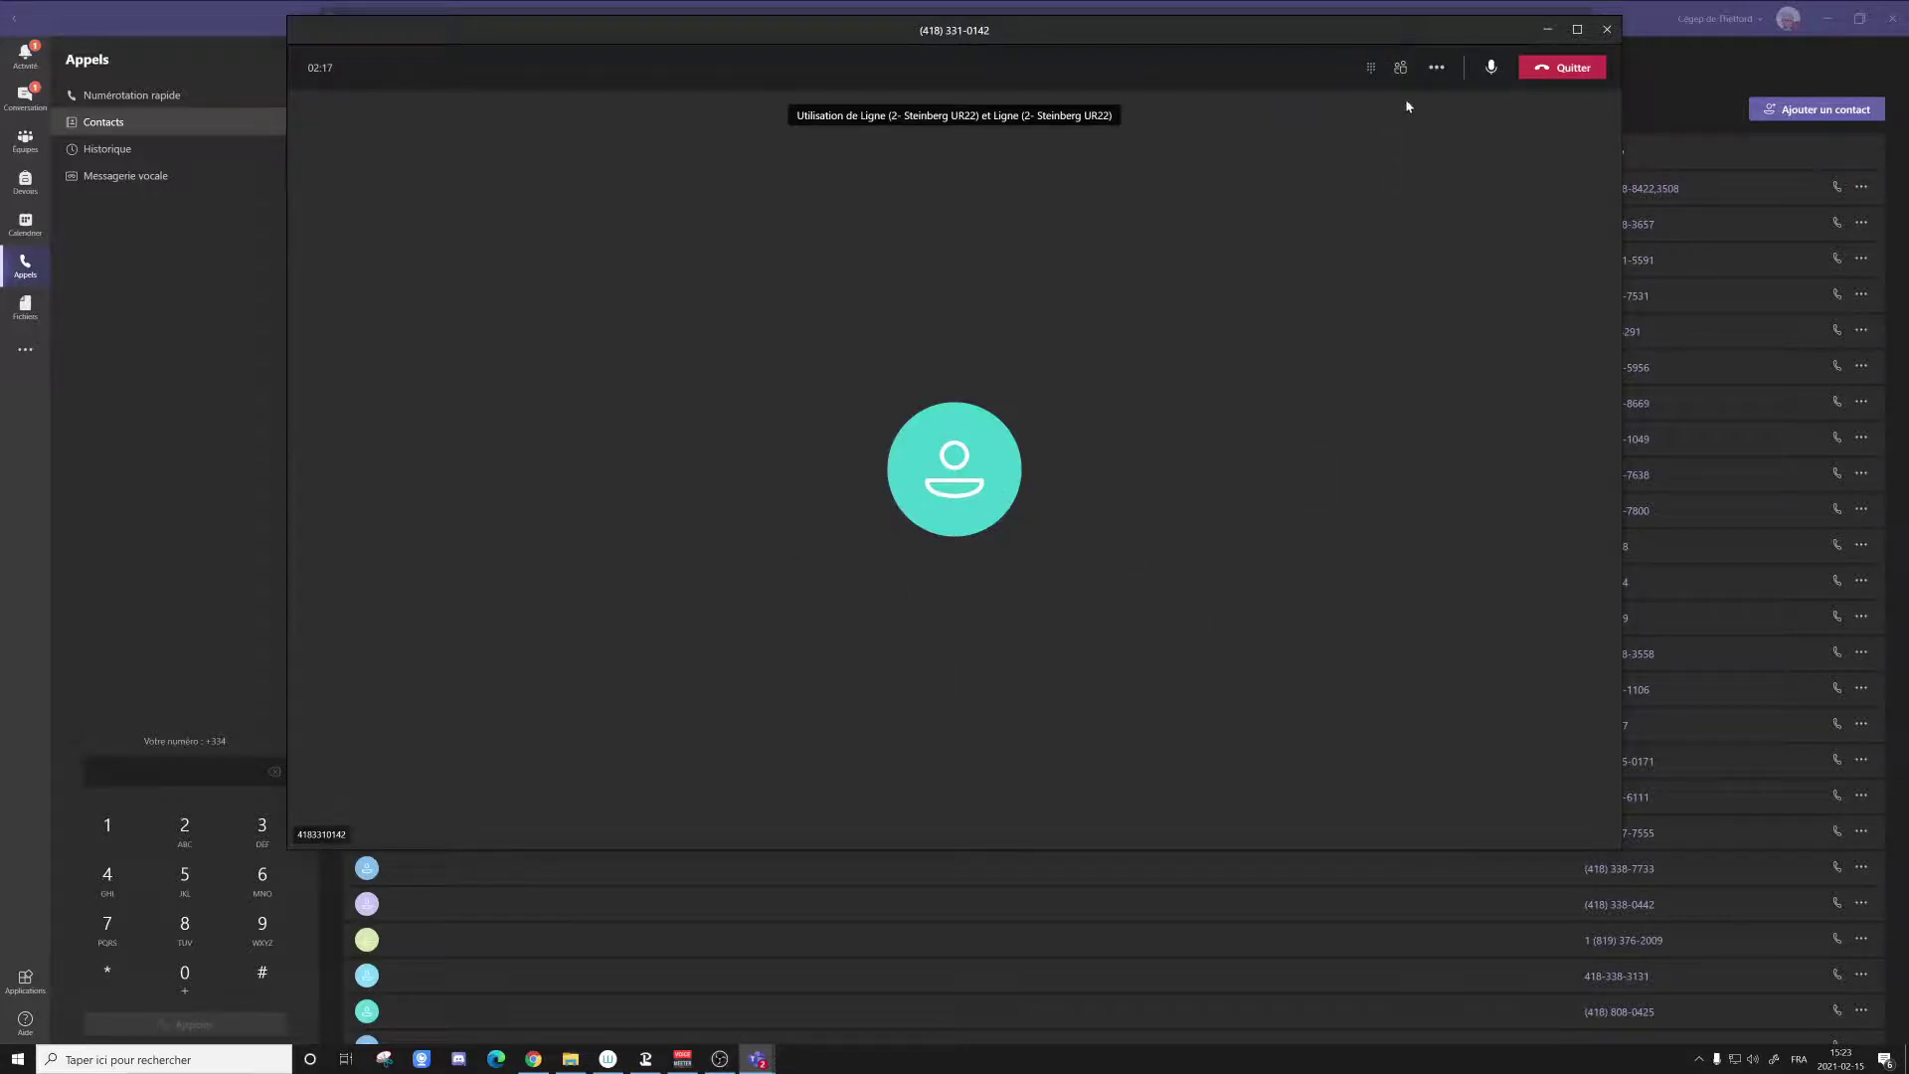
Put the active call on hold.
left_click(1438, 69)
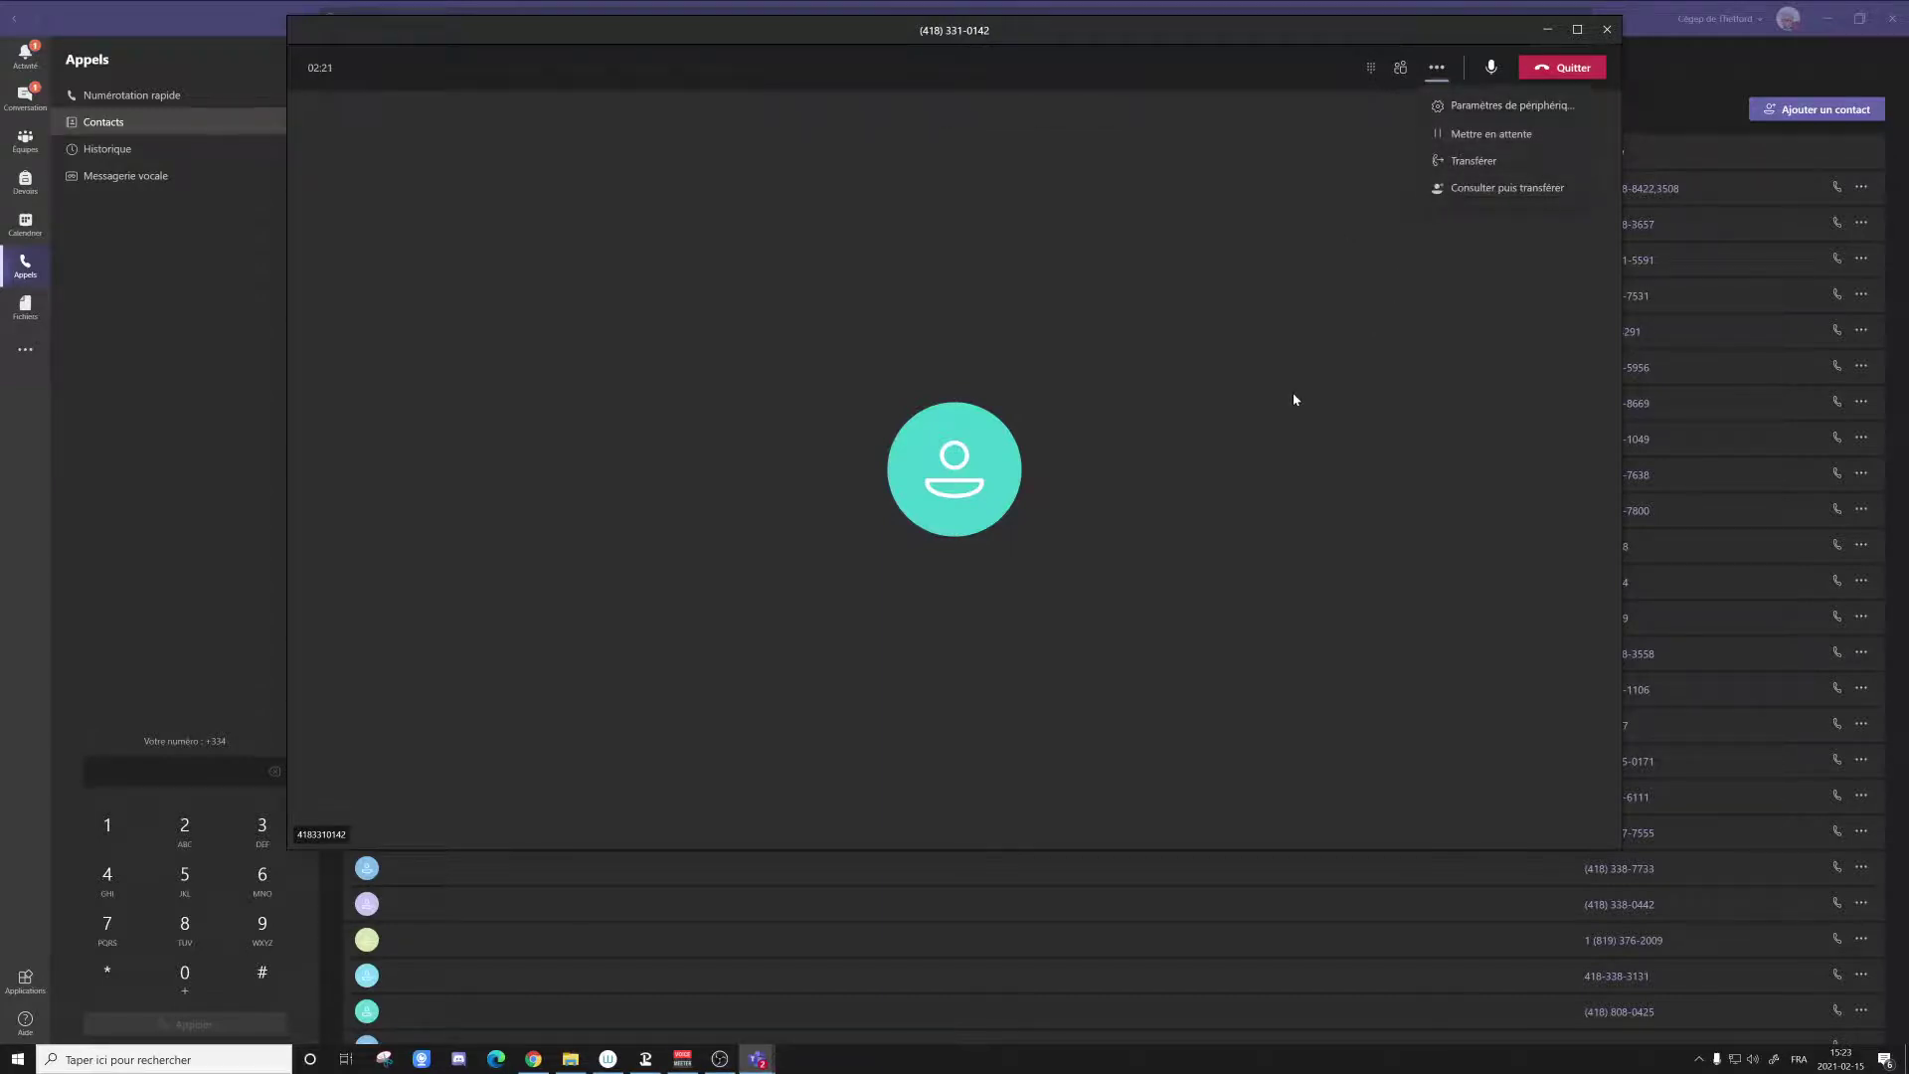
left_click(1496, 145)
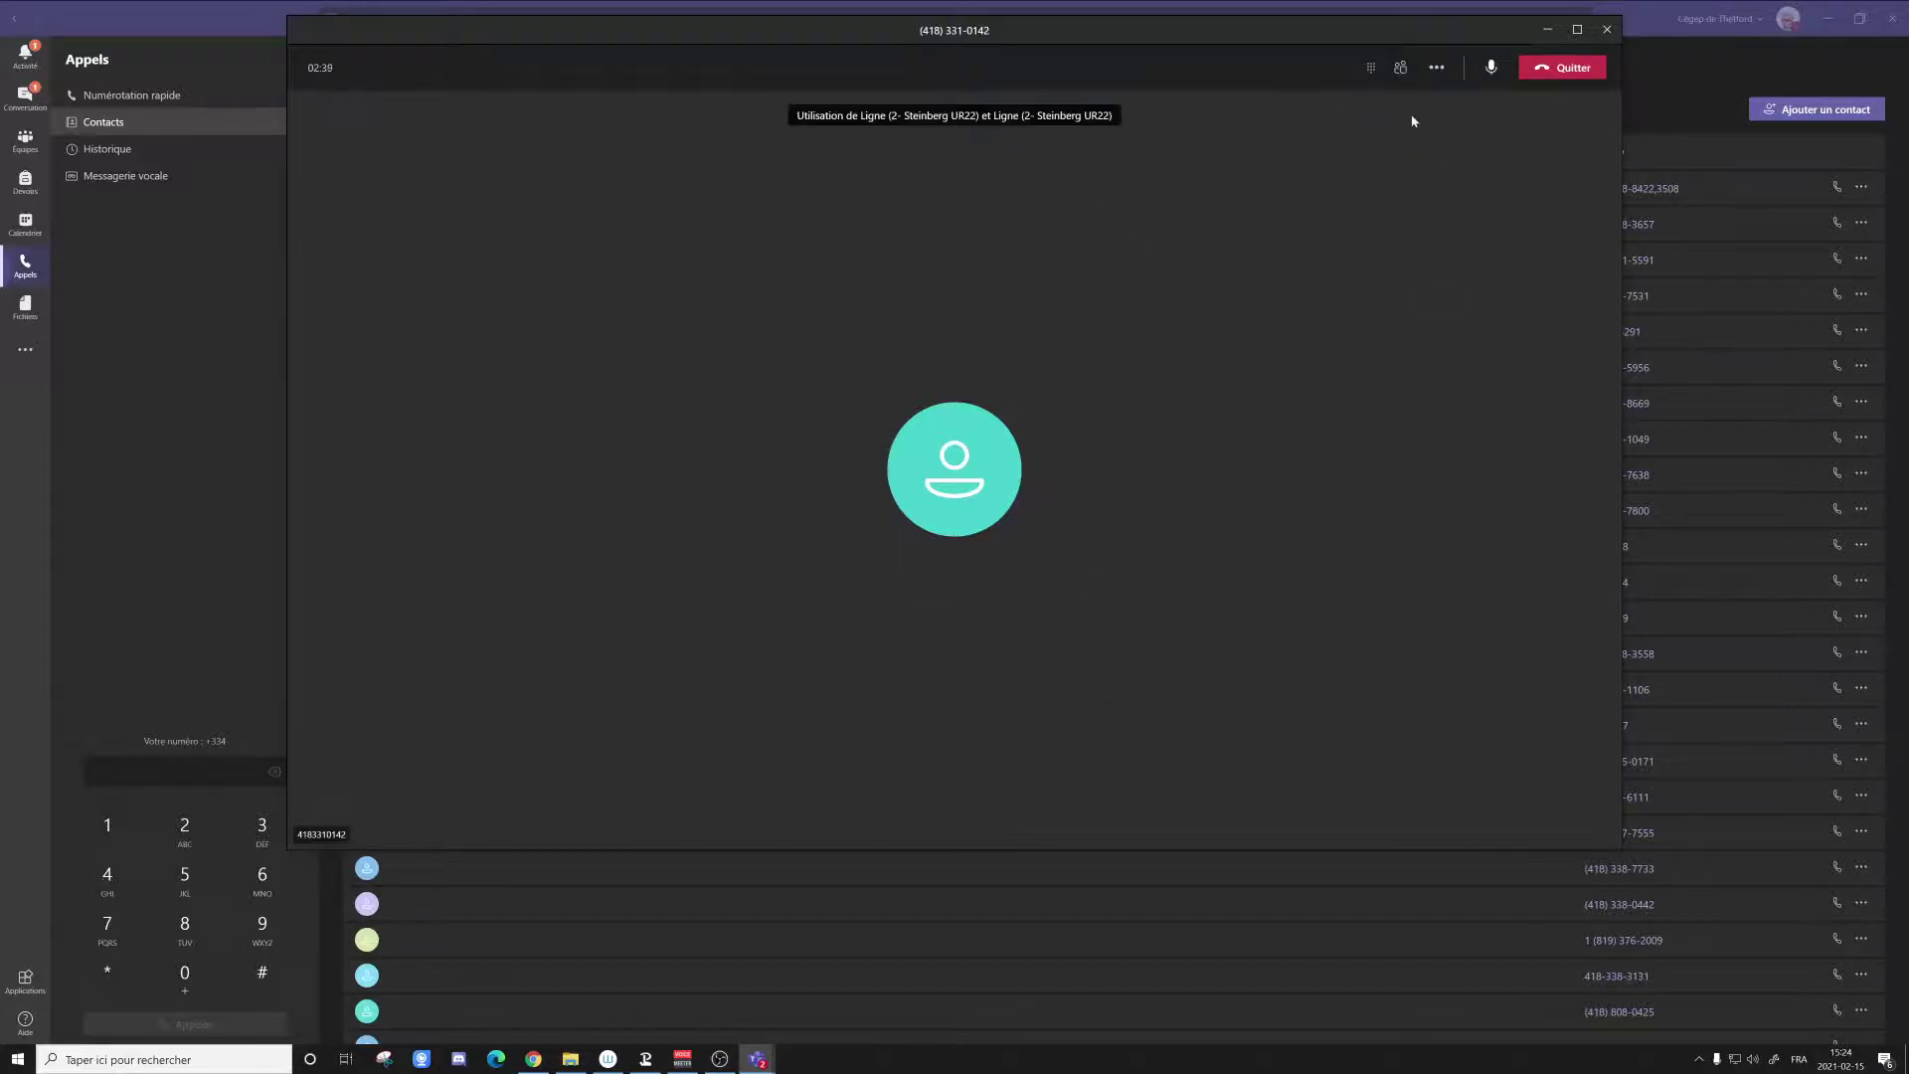
Start a consult-then-transfer on the active call and choose the colleague to contact by searching for their last name.
left_click(1437, 68)
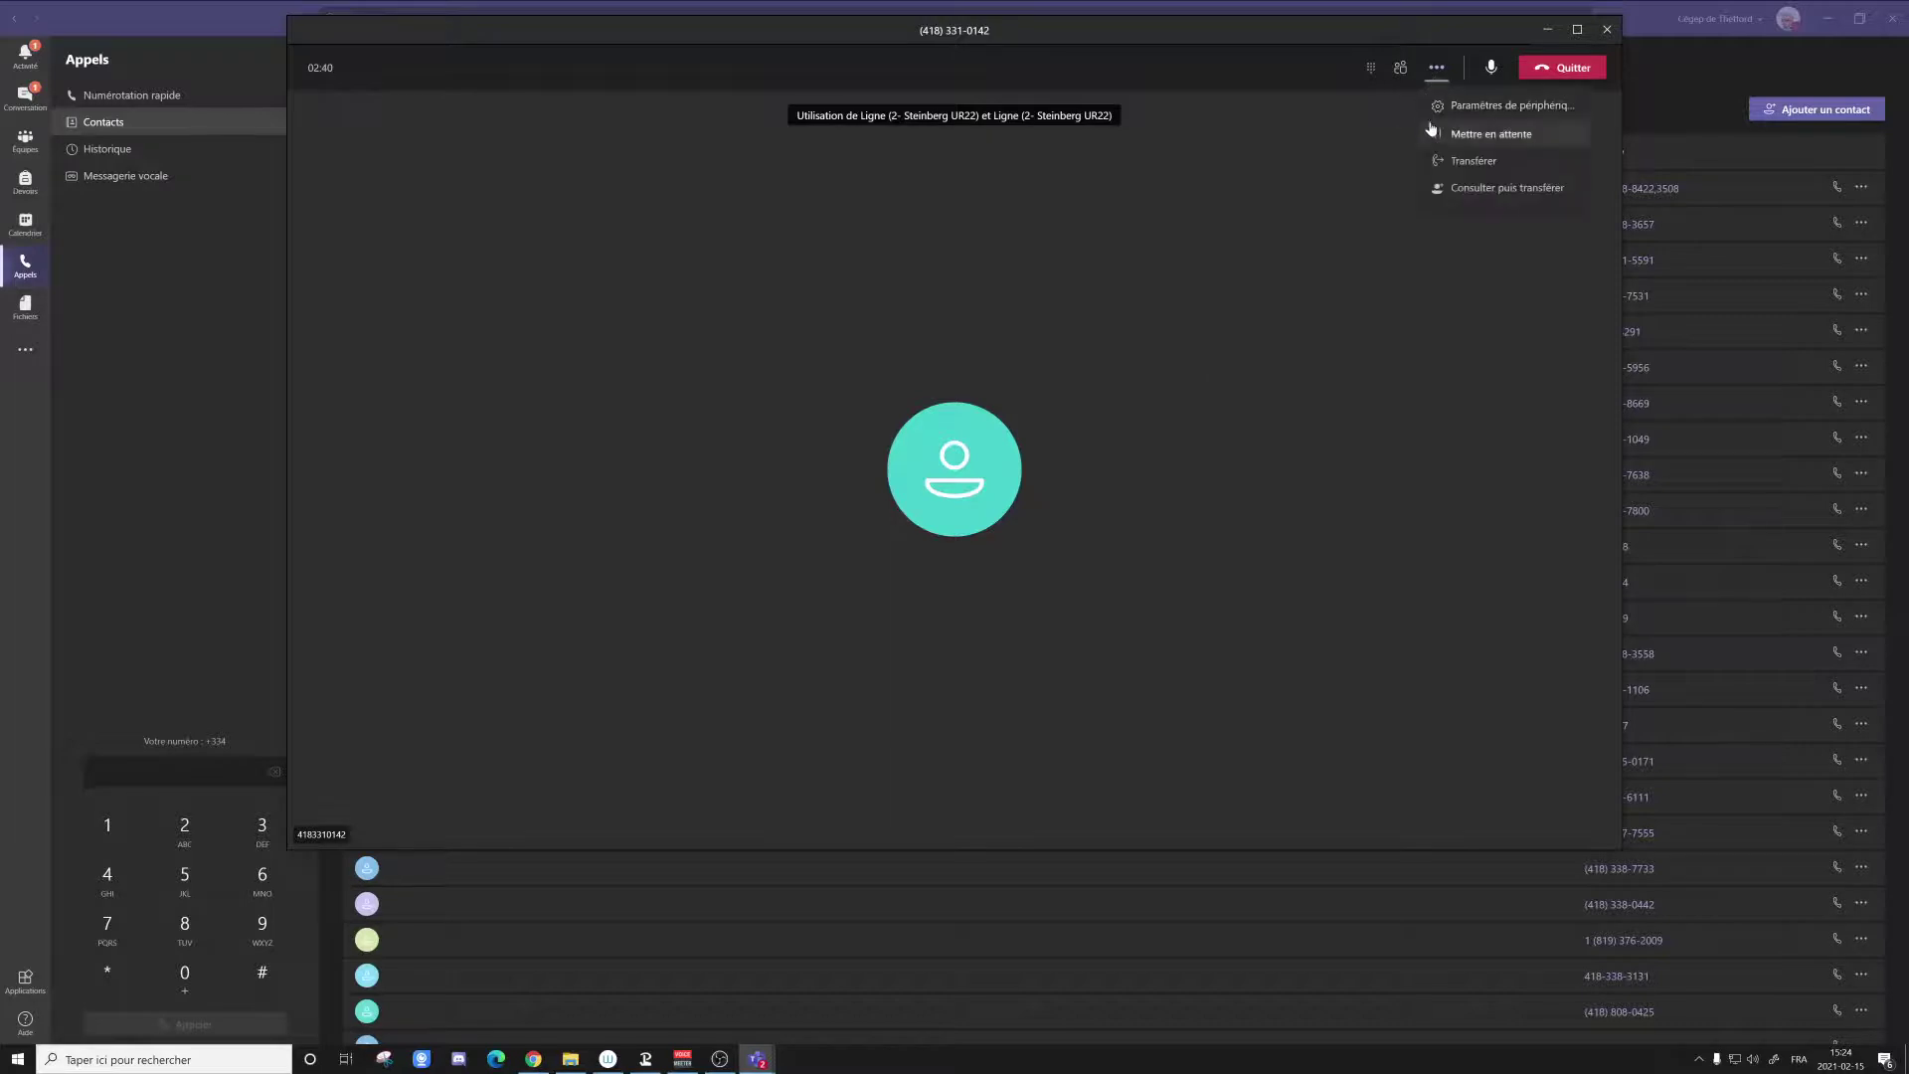
left_click(1462, 189)
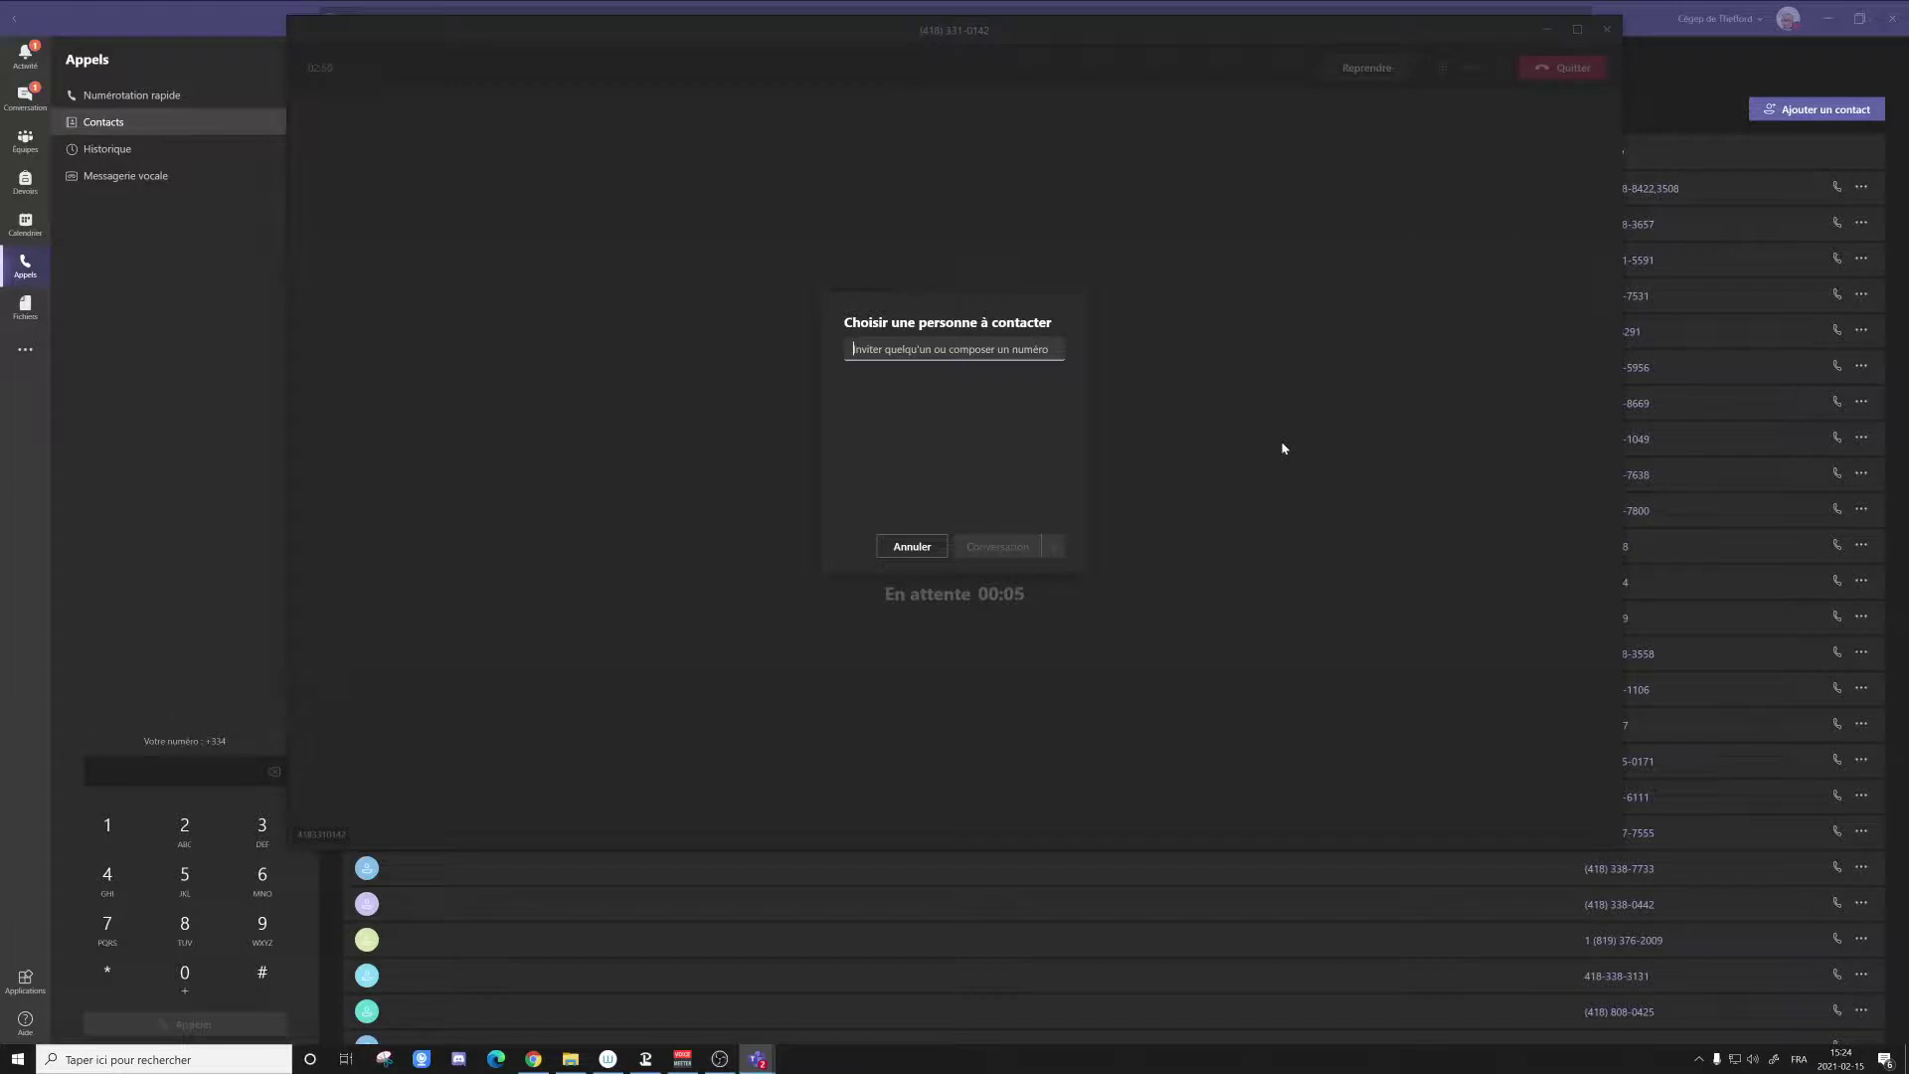
type("TARINI")
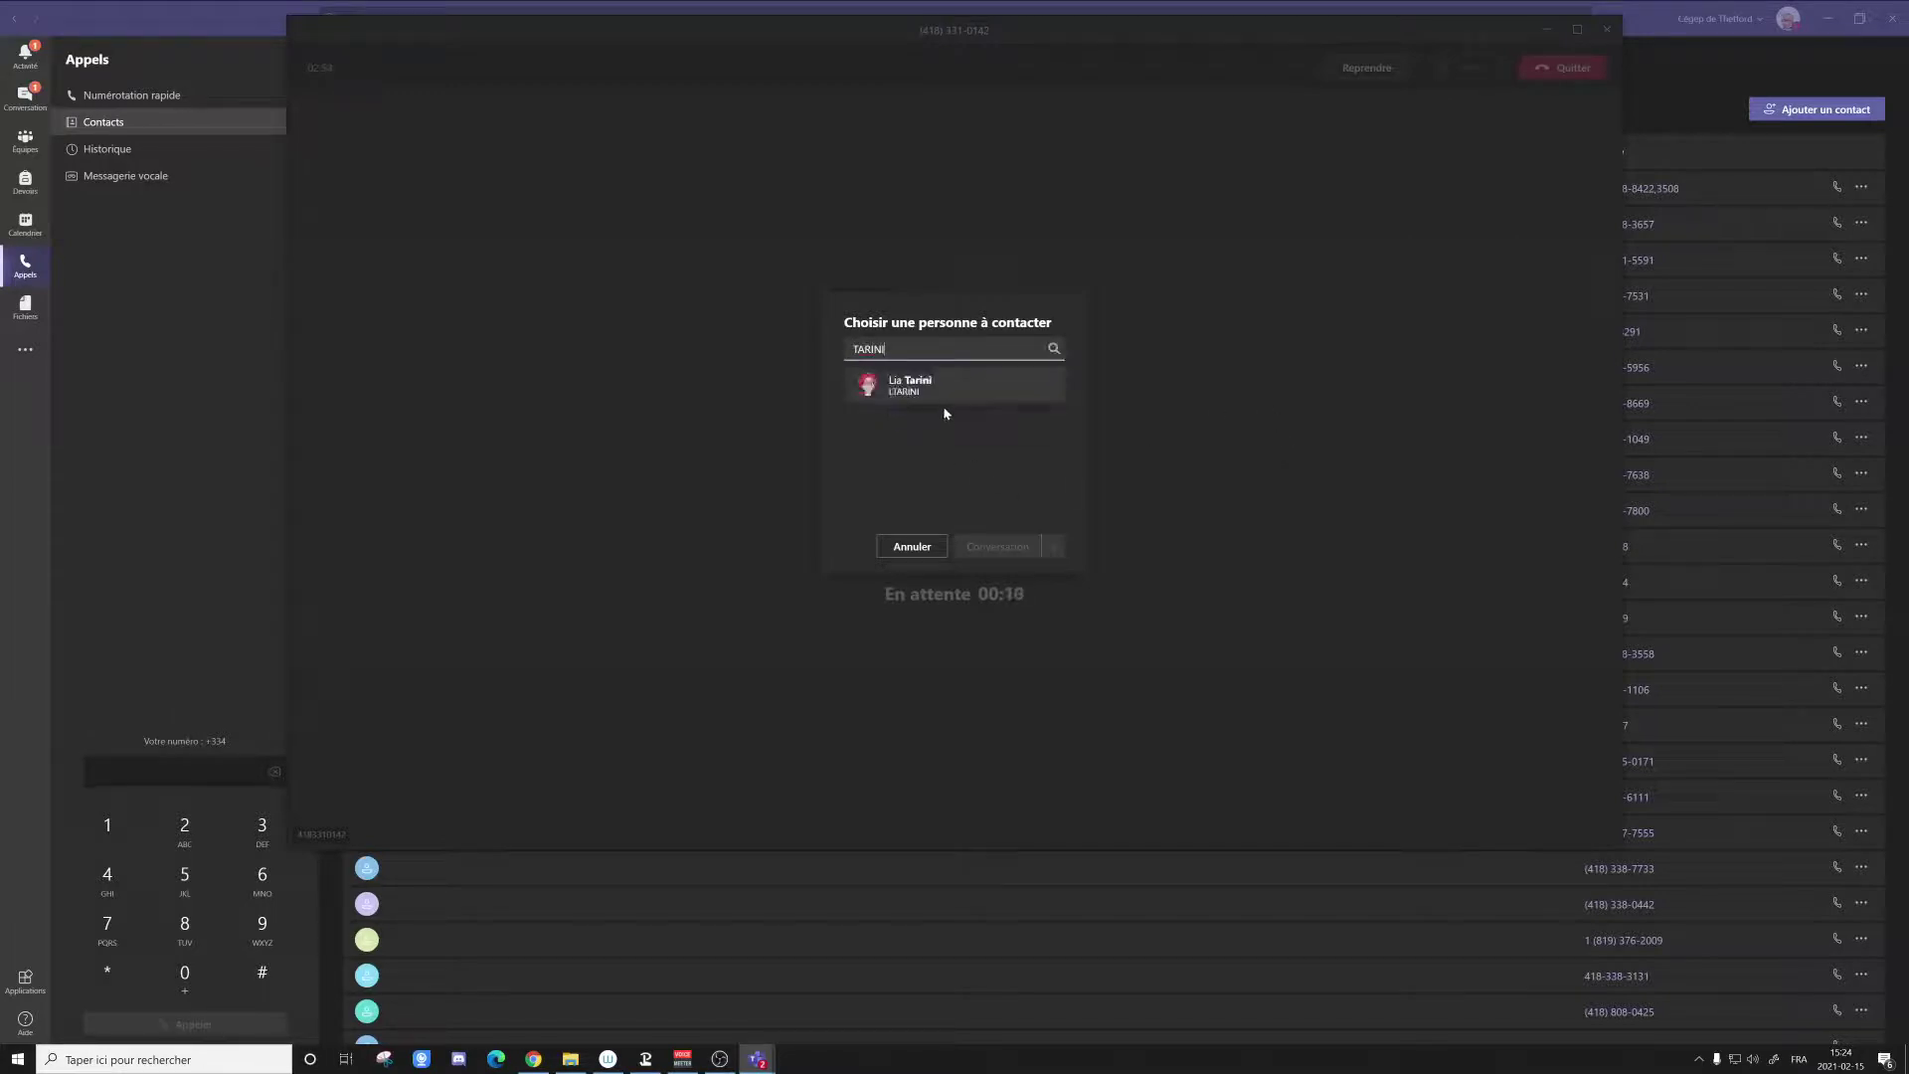
left_click(957, 380)
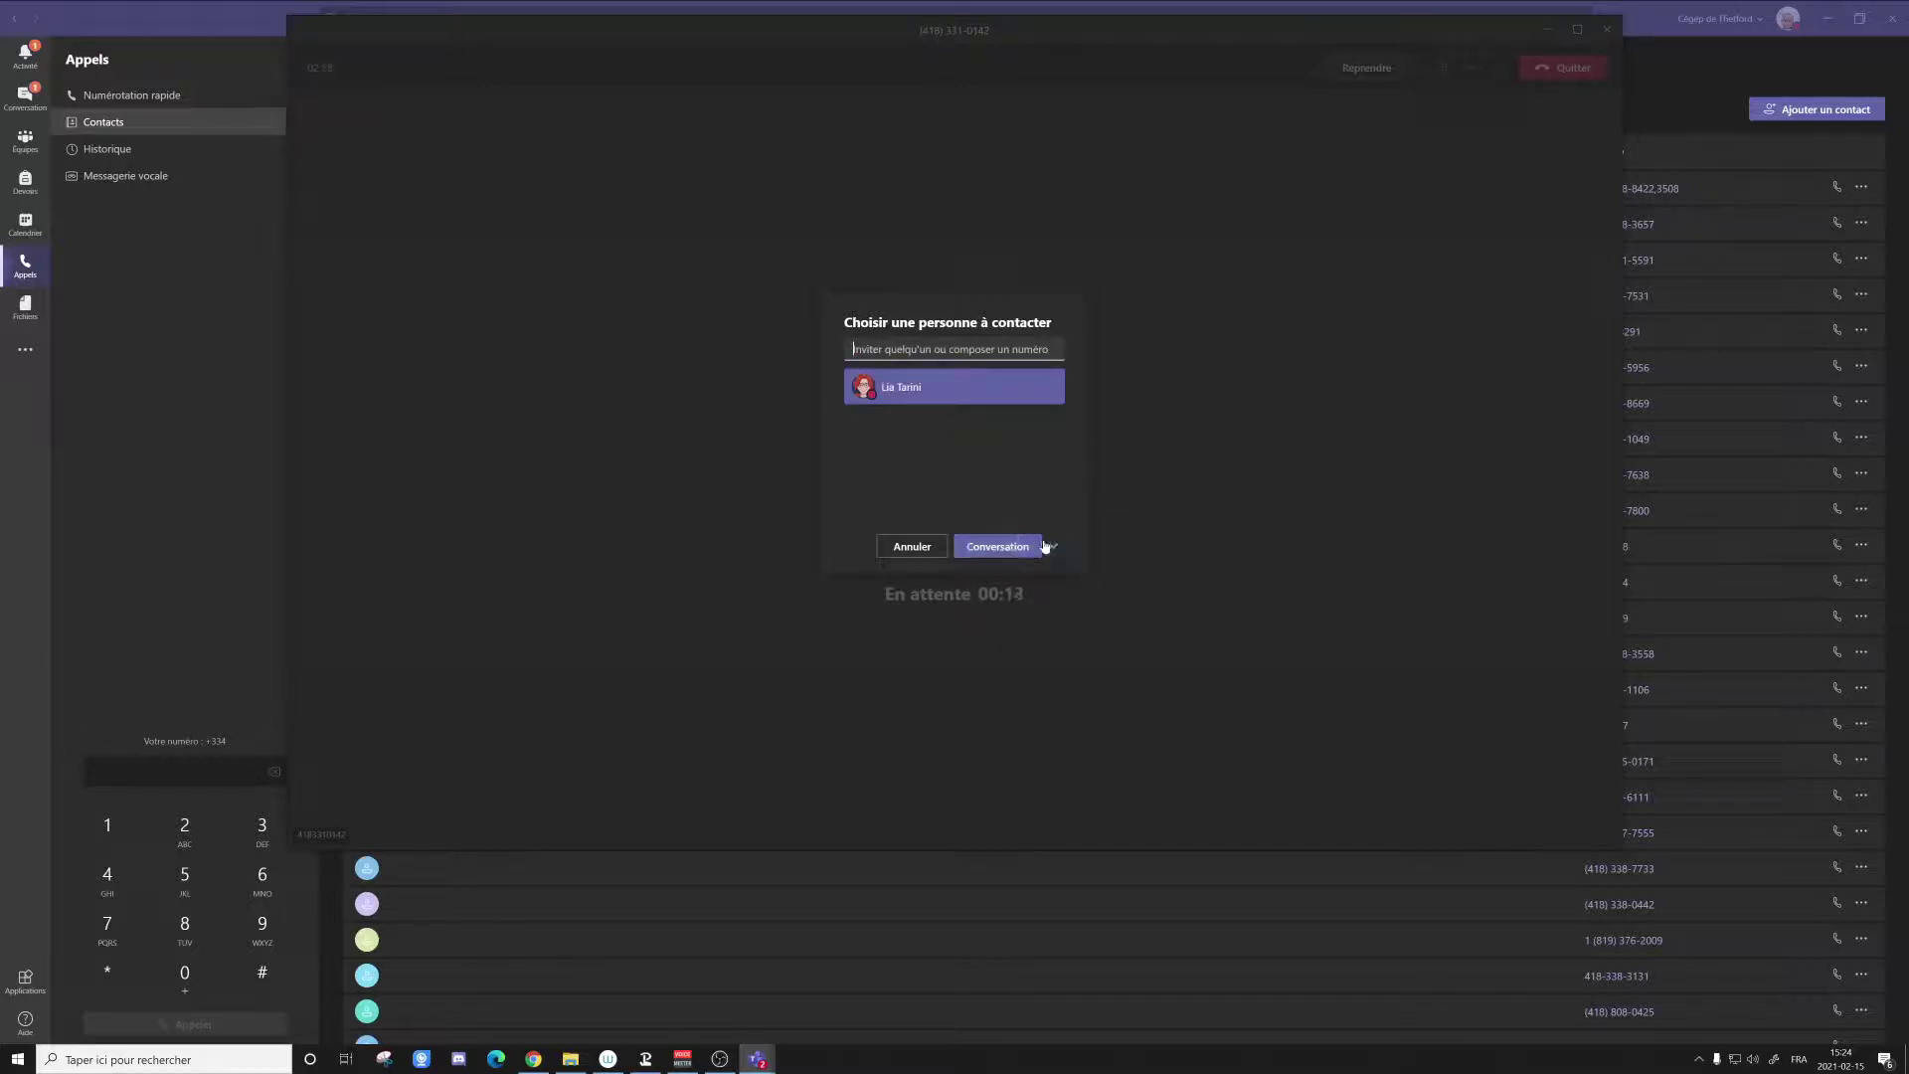
Check the Teams audio call option for consulting the colleague, then cancel the consultation and resume the call.
left_click(1054, 548)
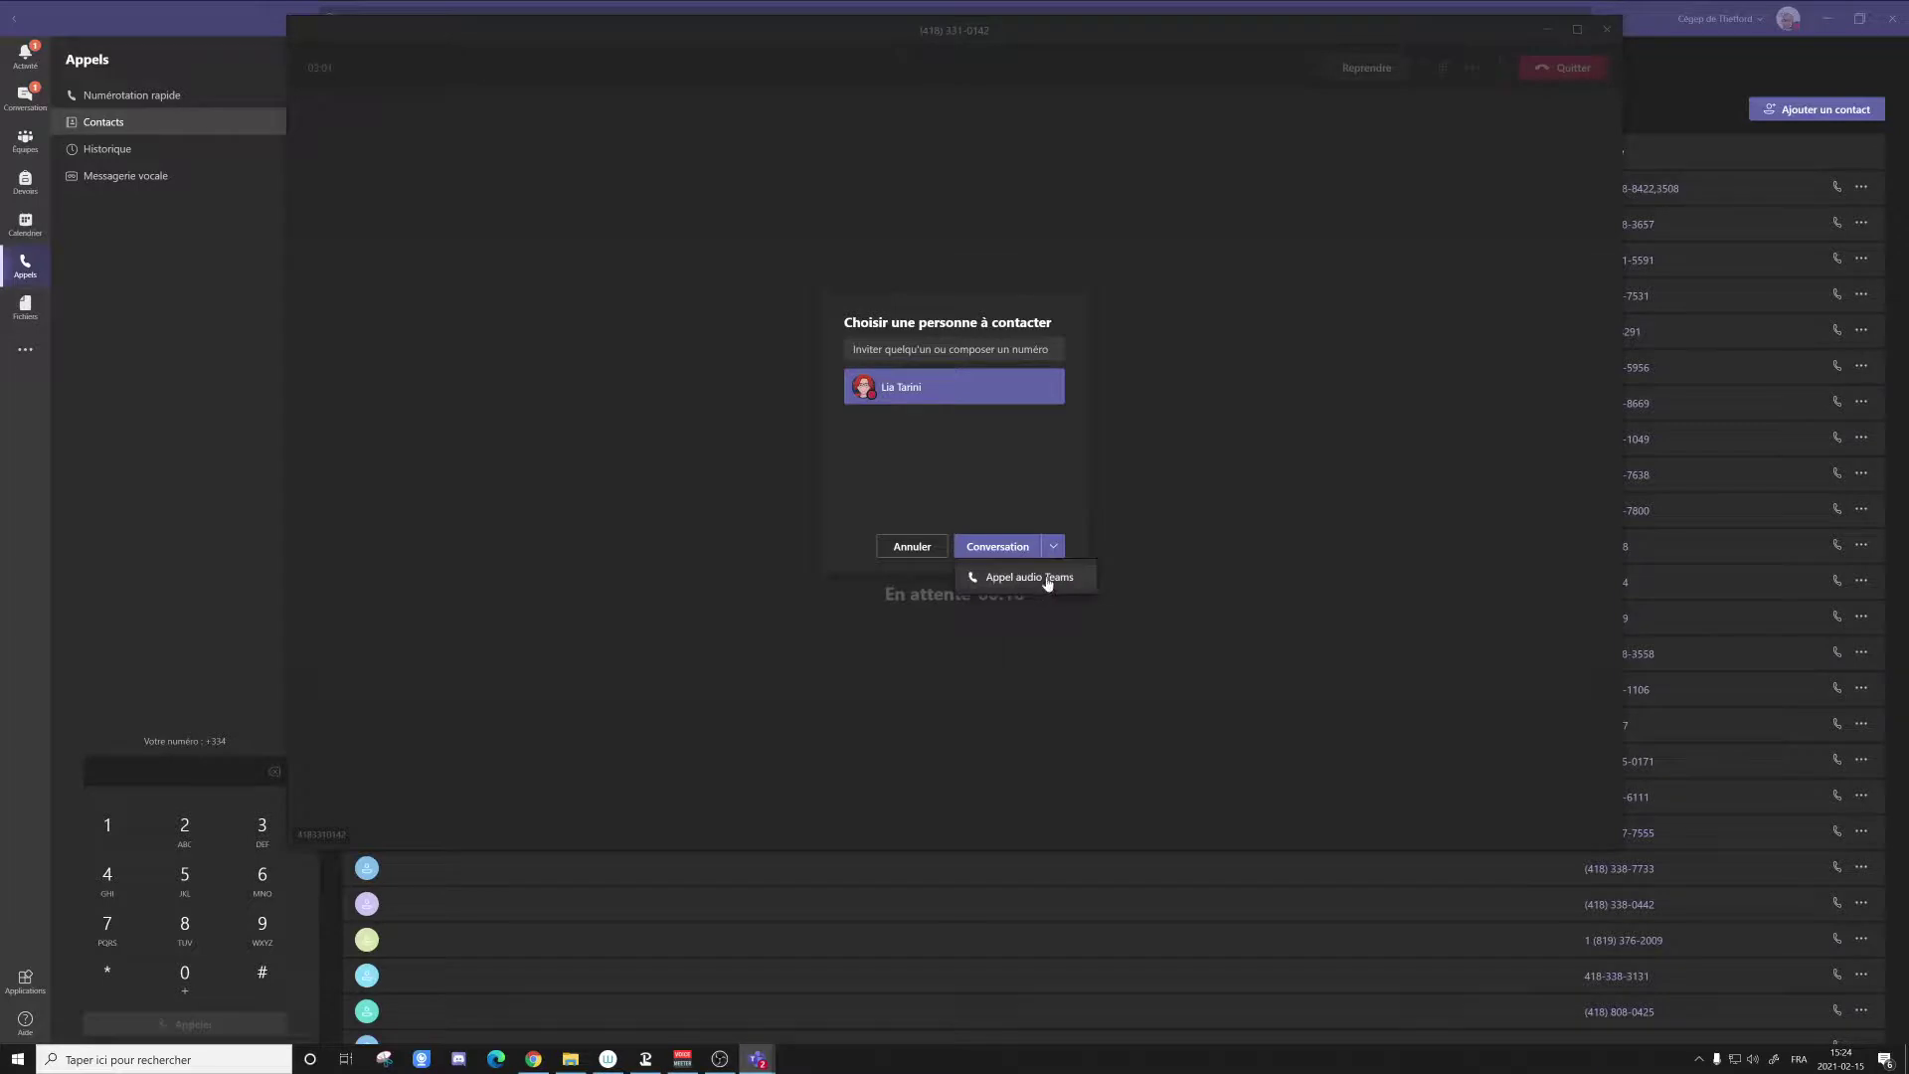
left_click(919, 553)
left_click(910, 547)
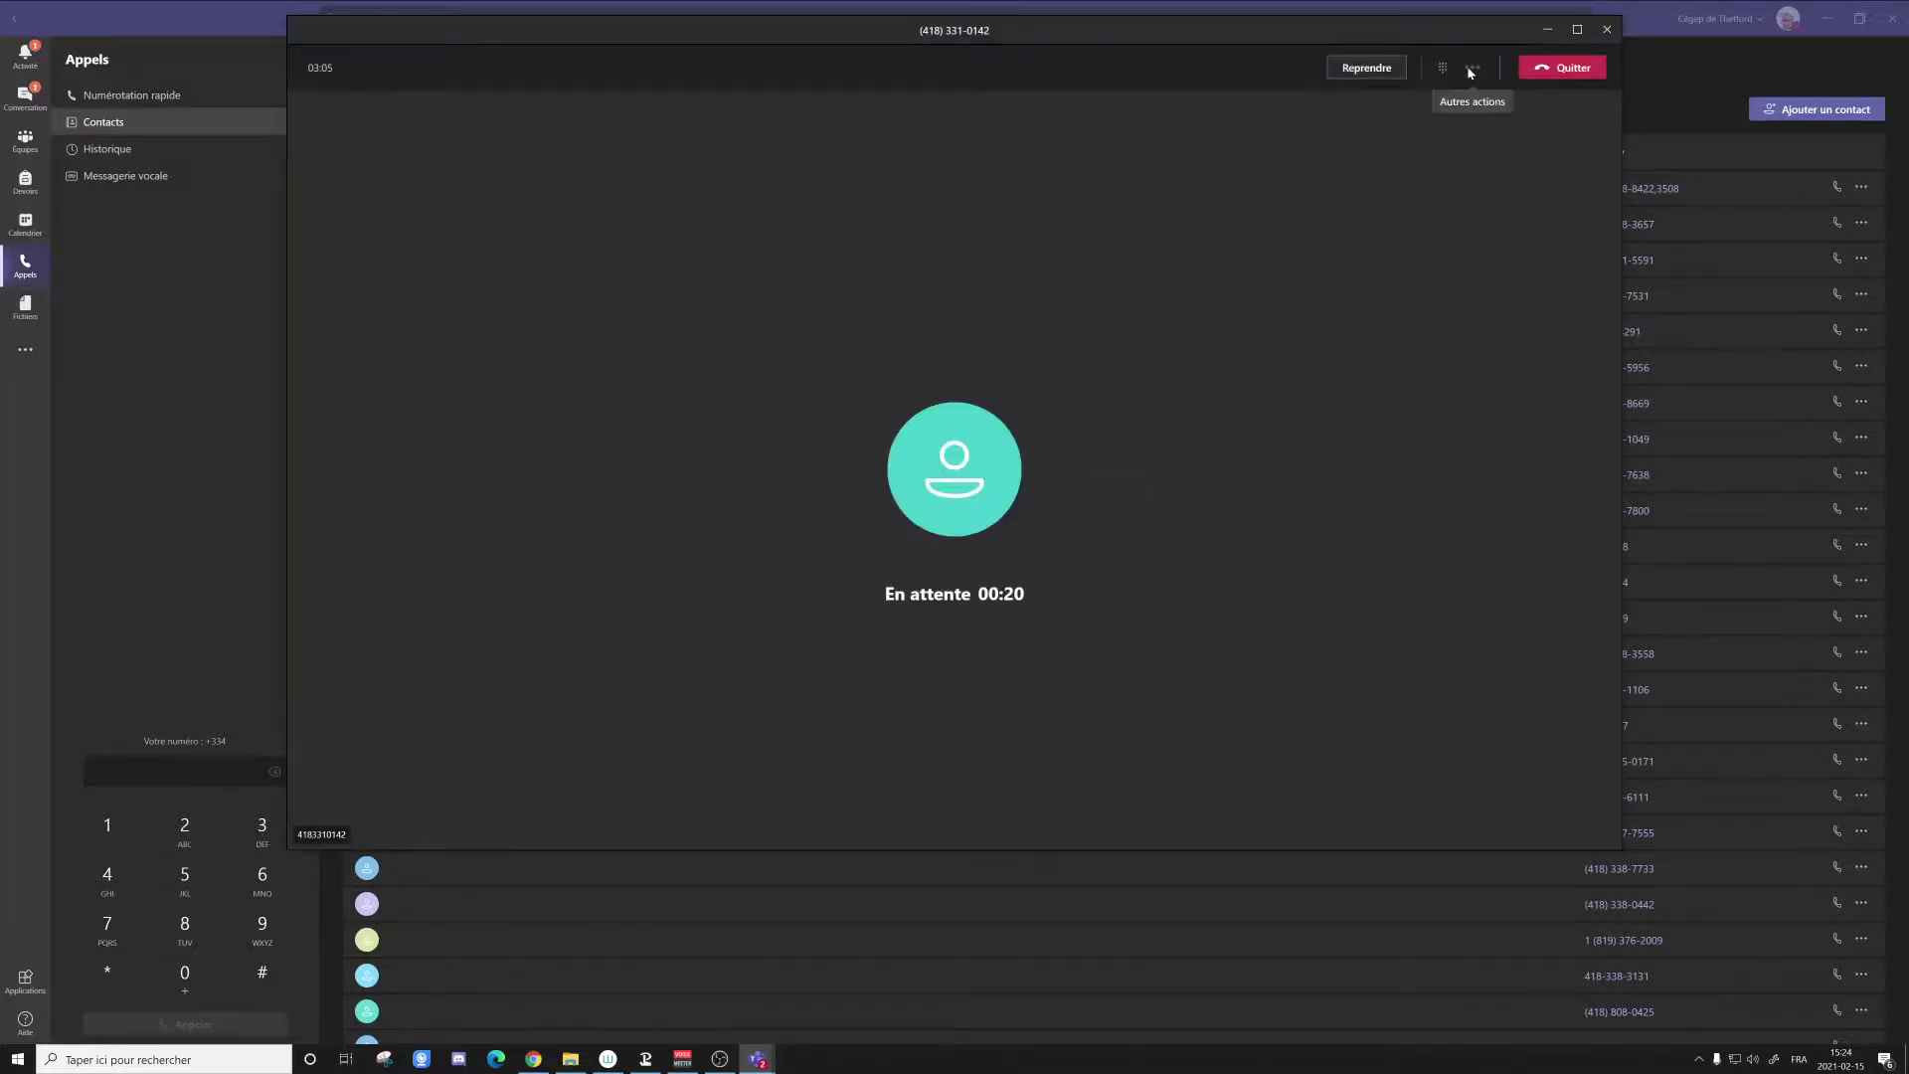
left_click(1369, 70)
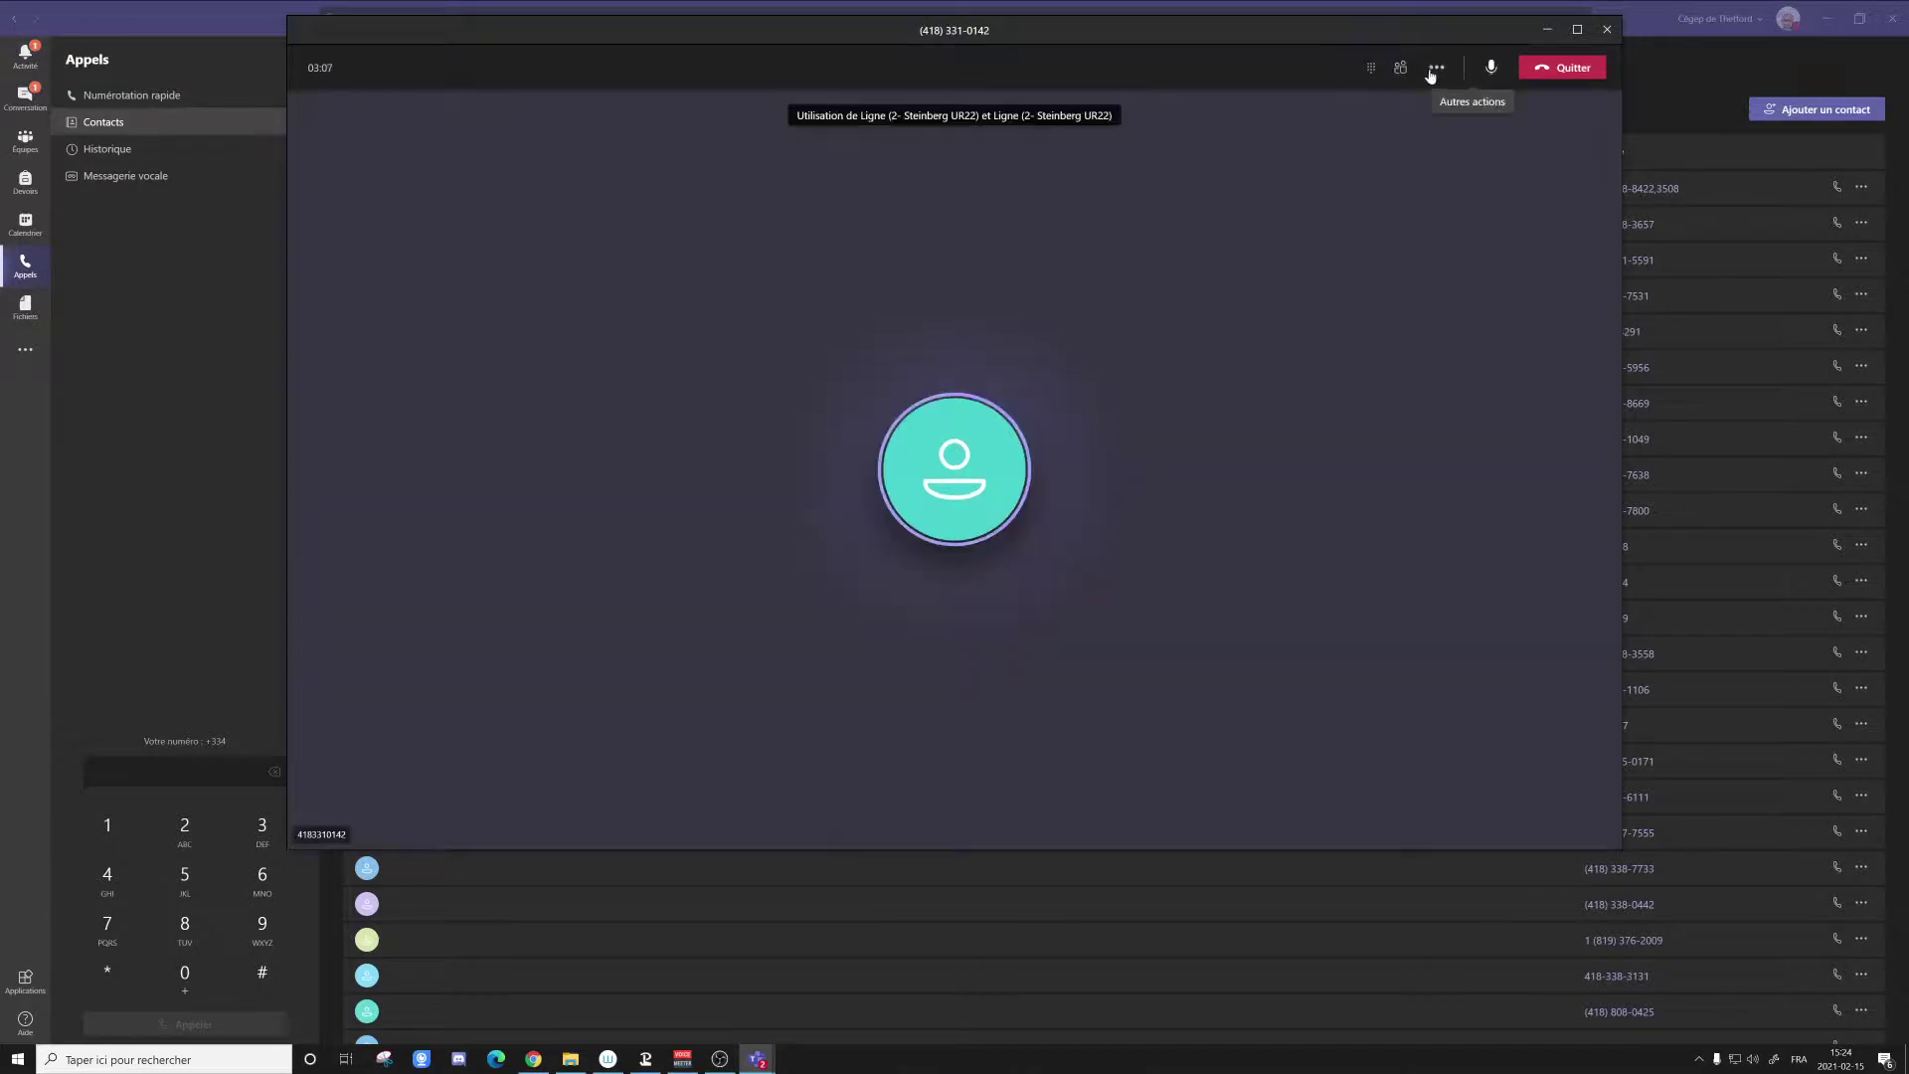
Bring up the direct call transfer without choosing a recipient, cancel it and resume the held call.
left_click(1432, 71)
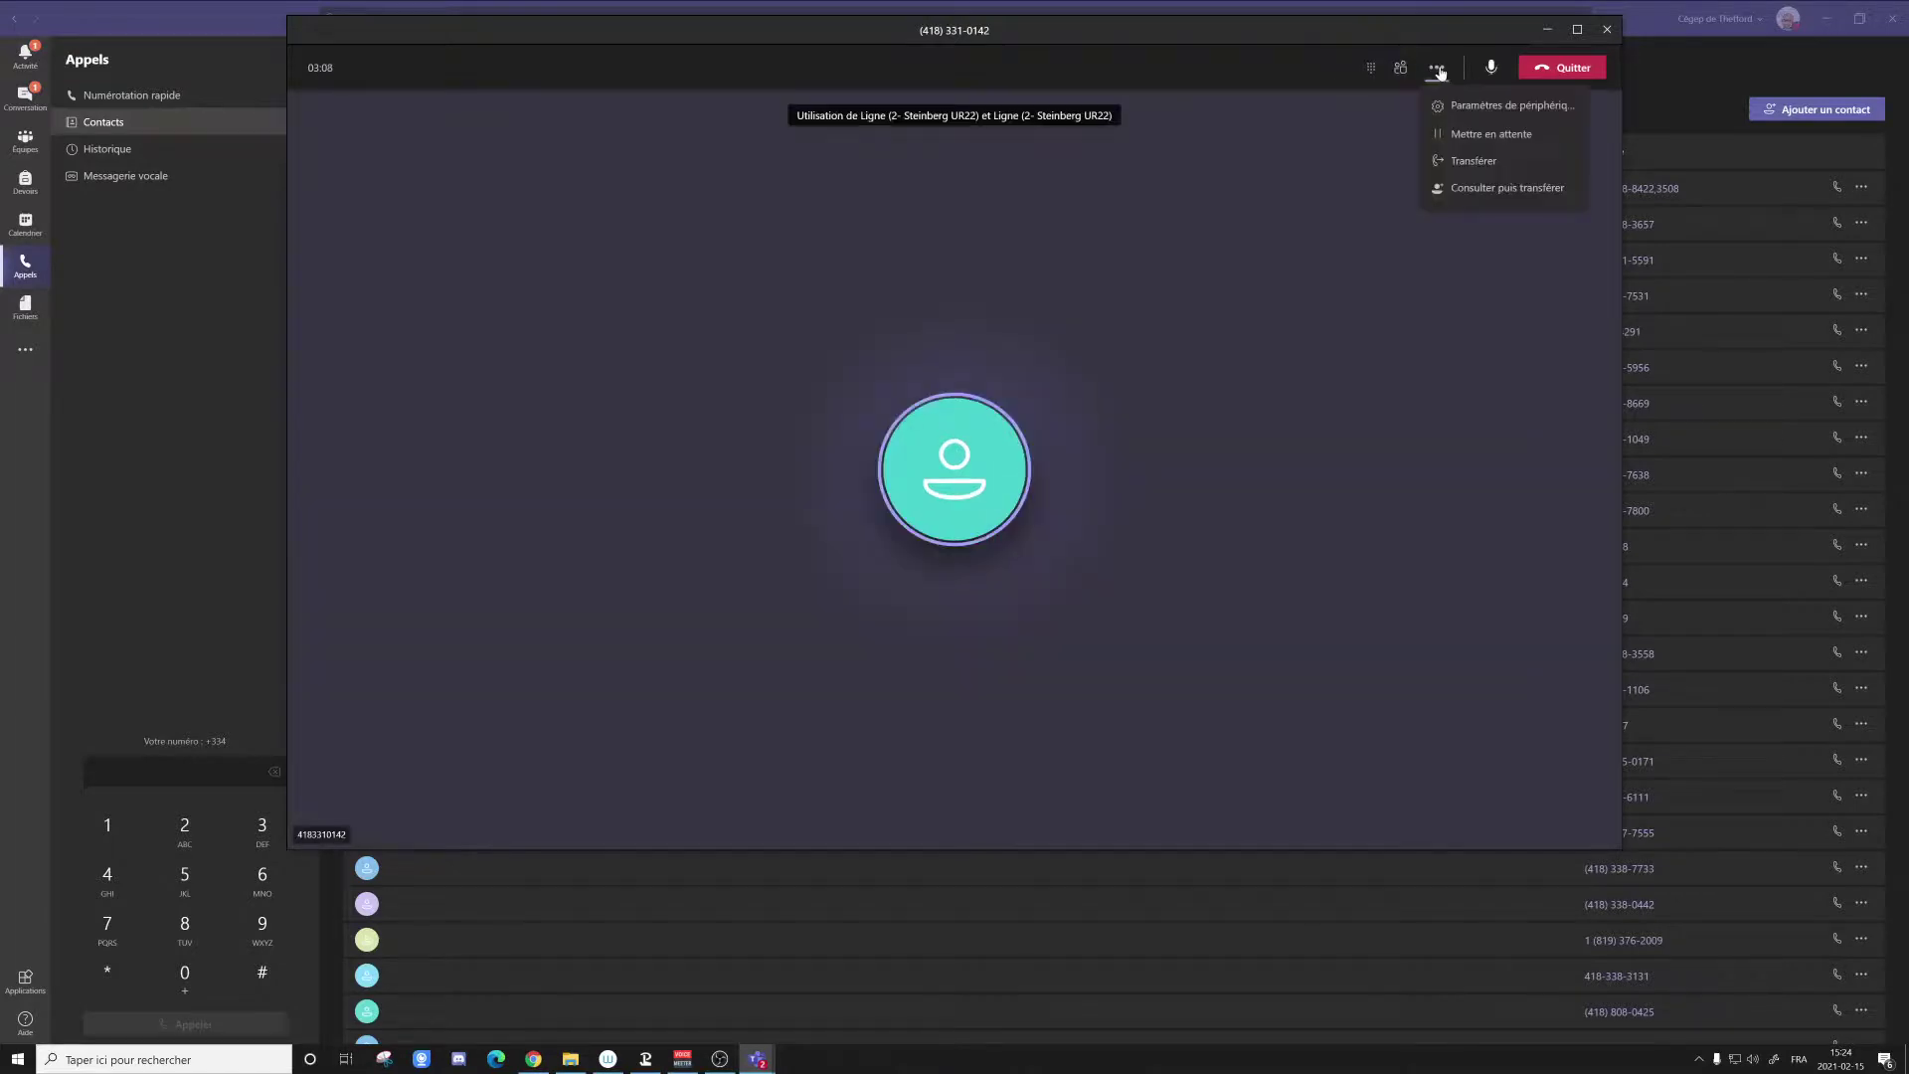
left_click(1470, 162)
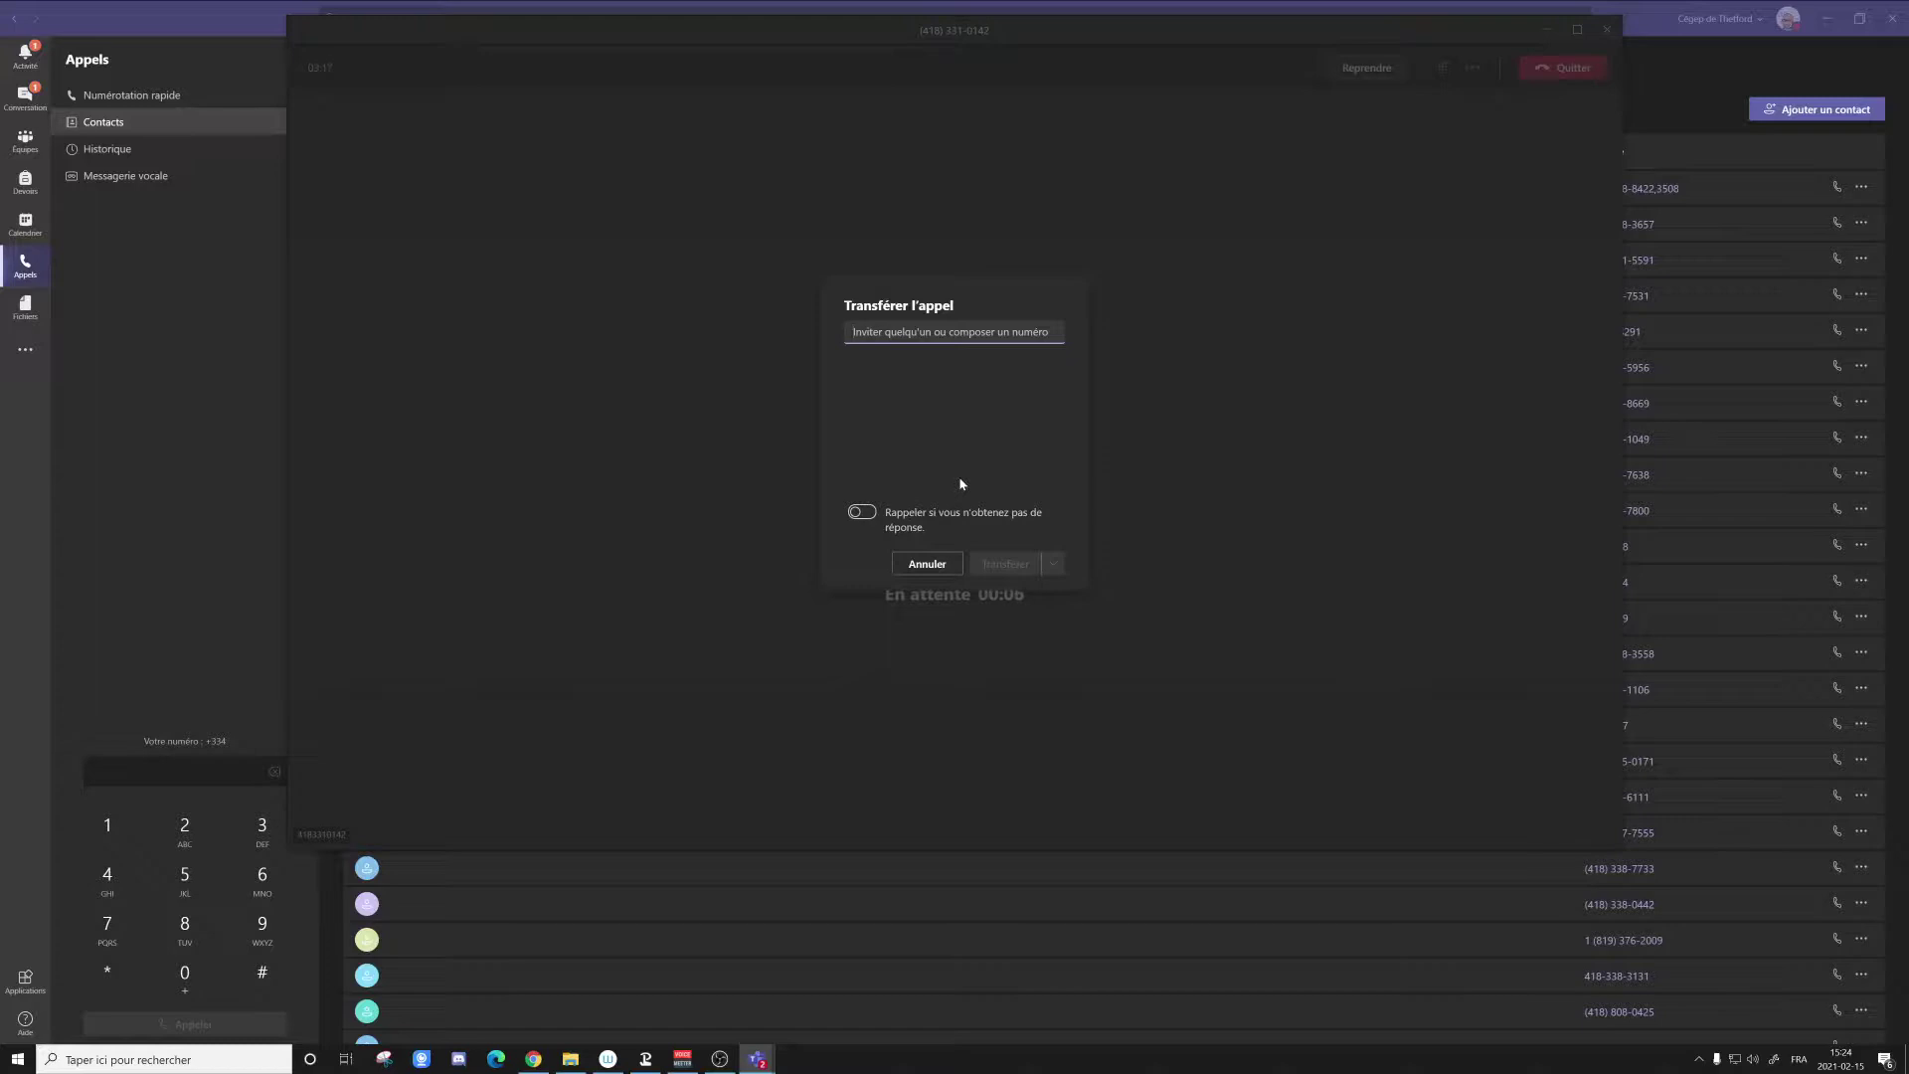
left_click(929, 563)
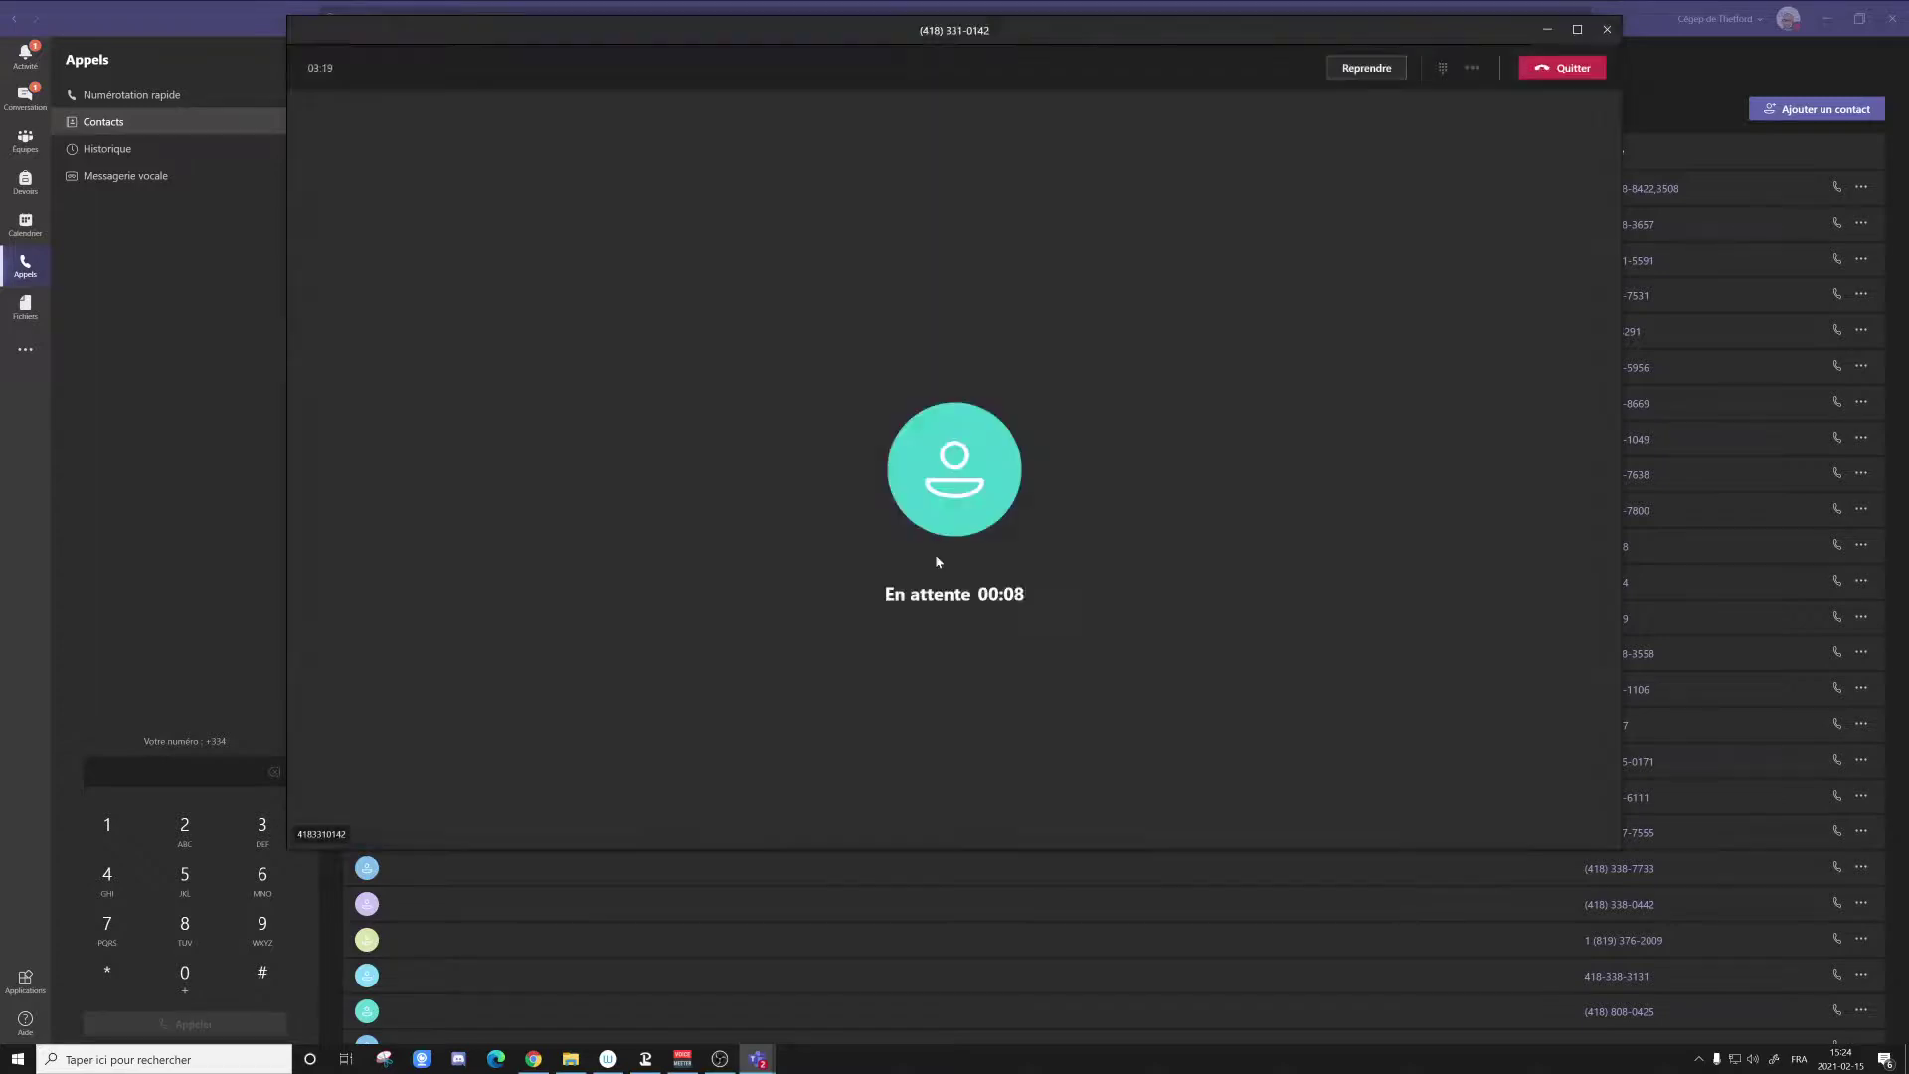
left_click(1367, 67)
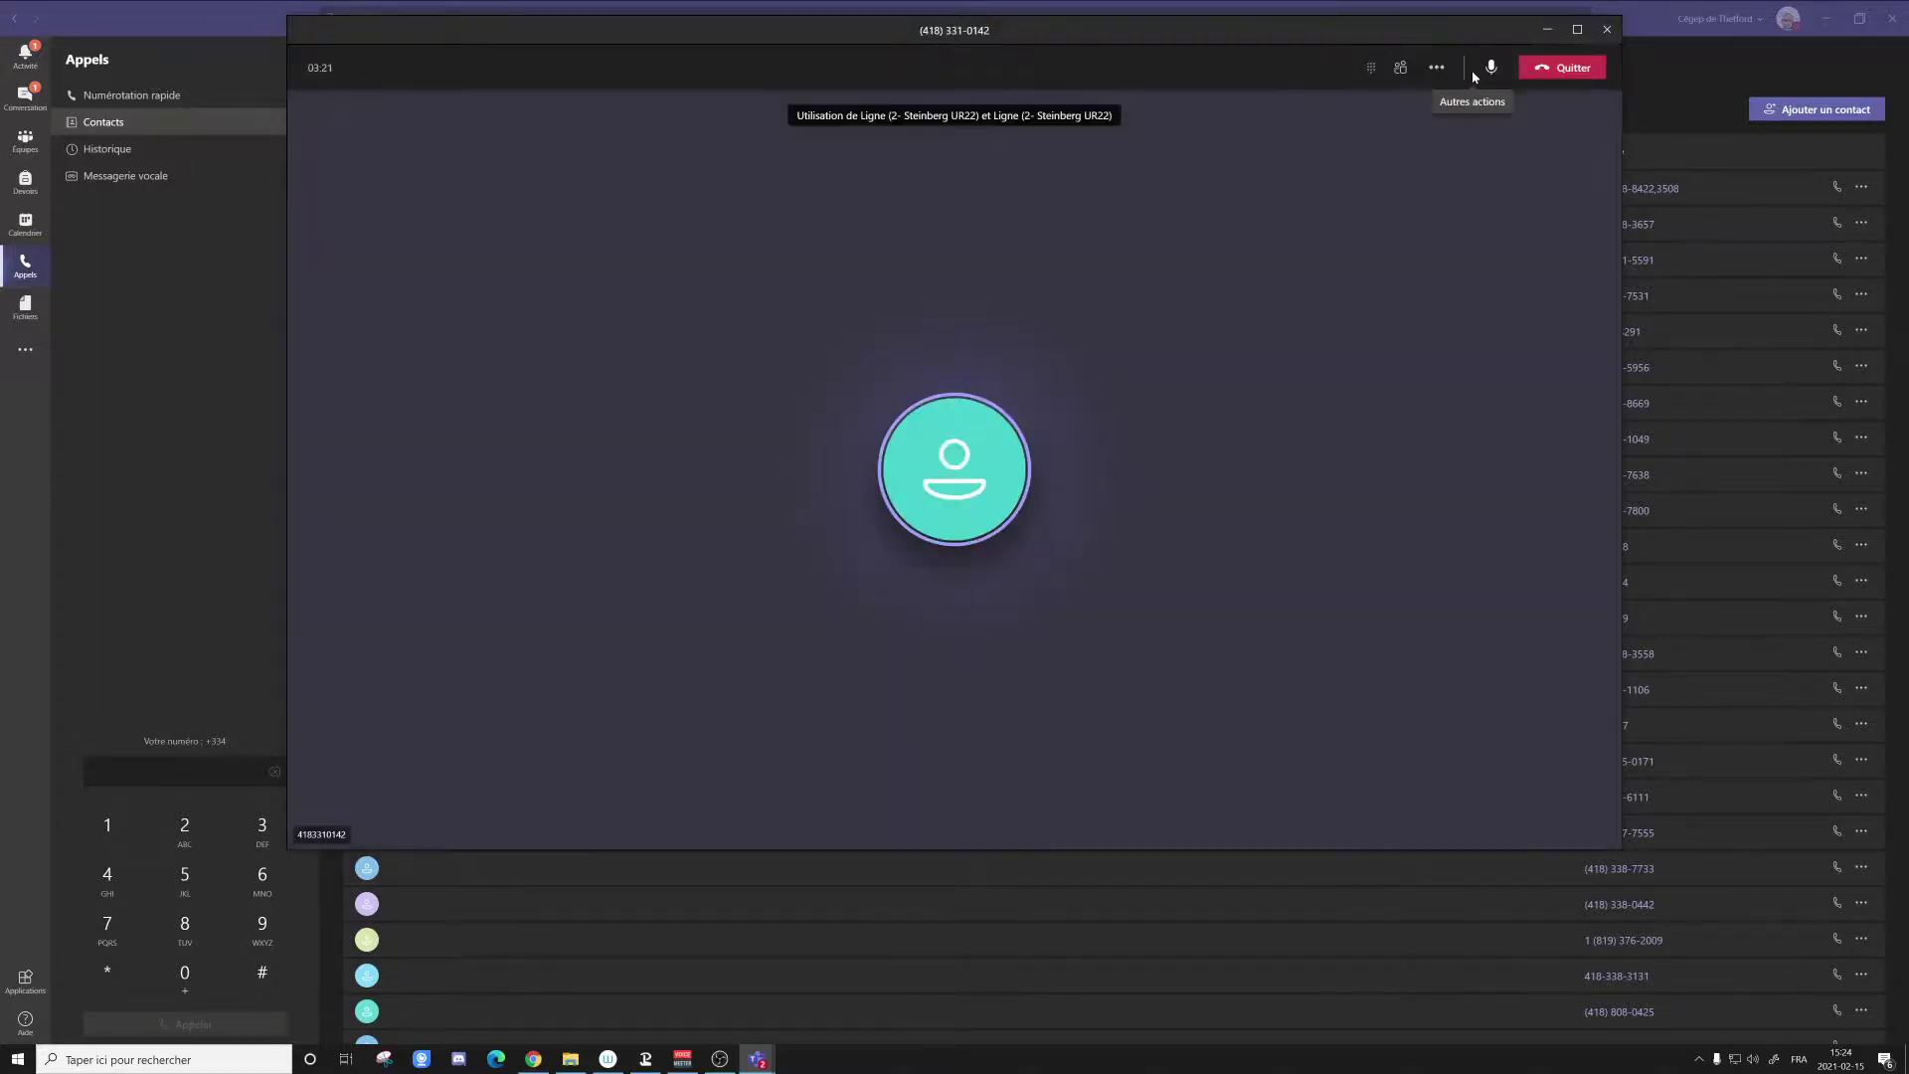
Review the additional actions available during the call and its in-call dial pad, closing both.
left_click(1437, 68)
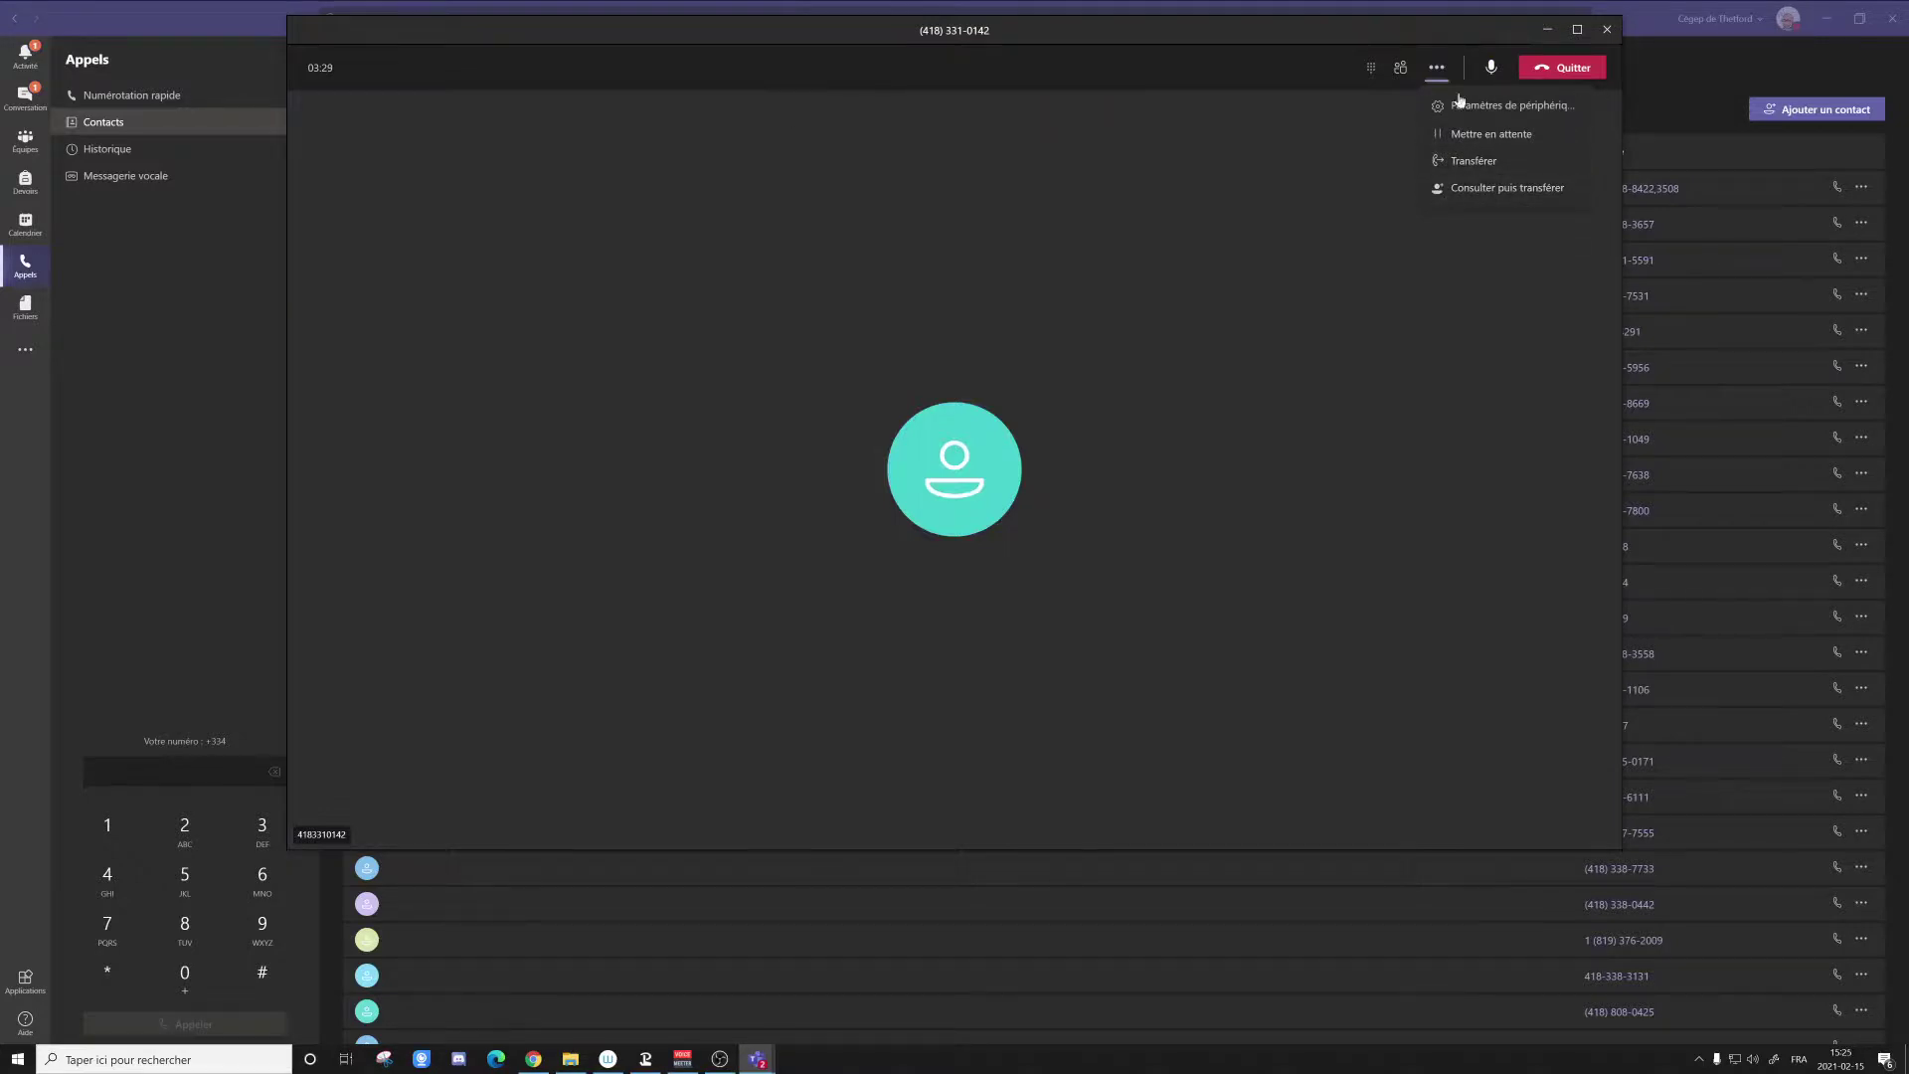
left_click(1335, 229)
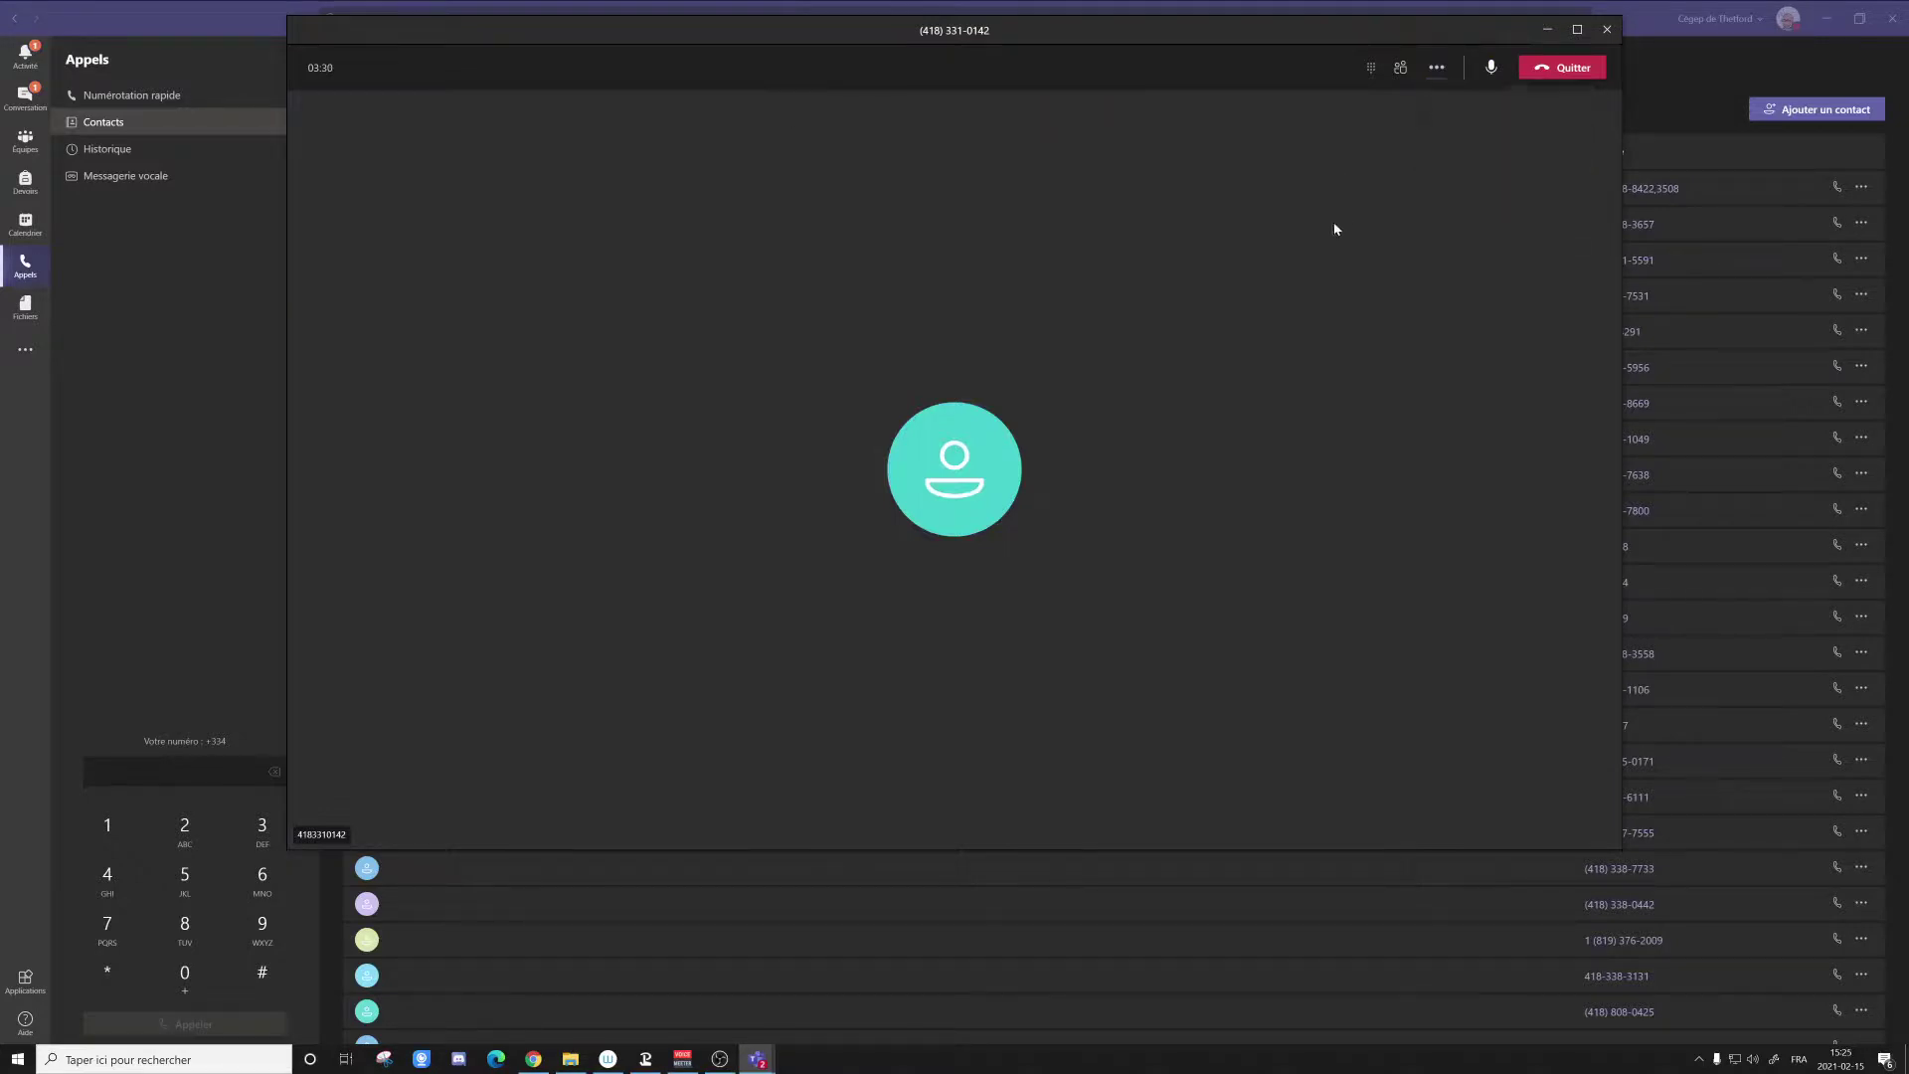
left_click(1370, 69)
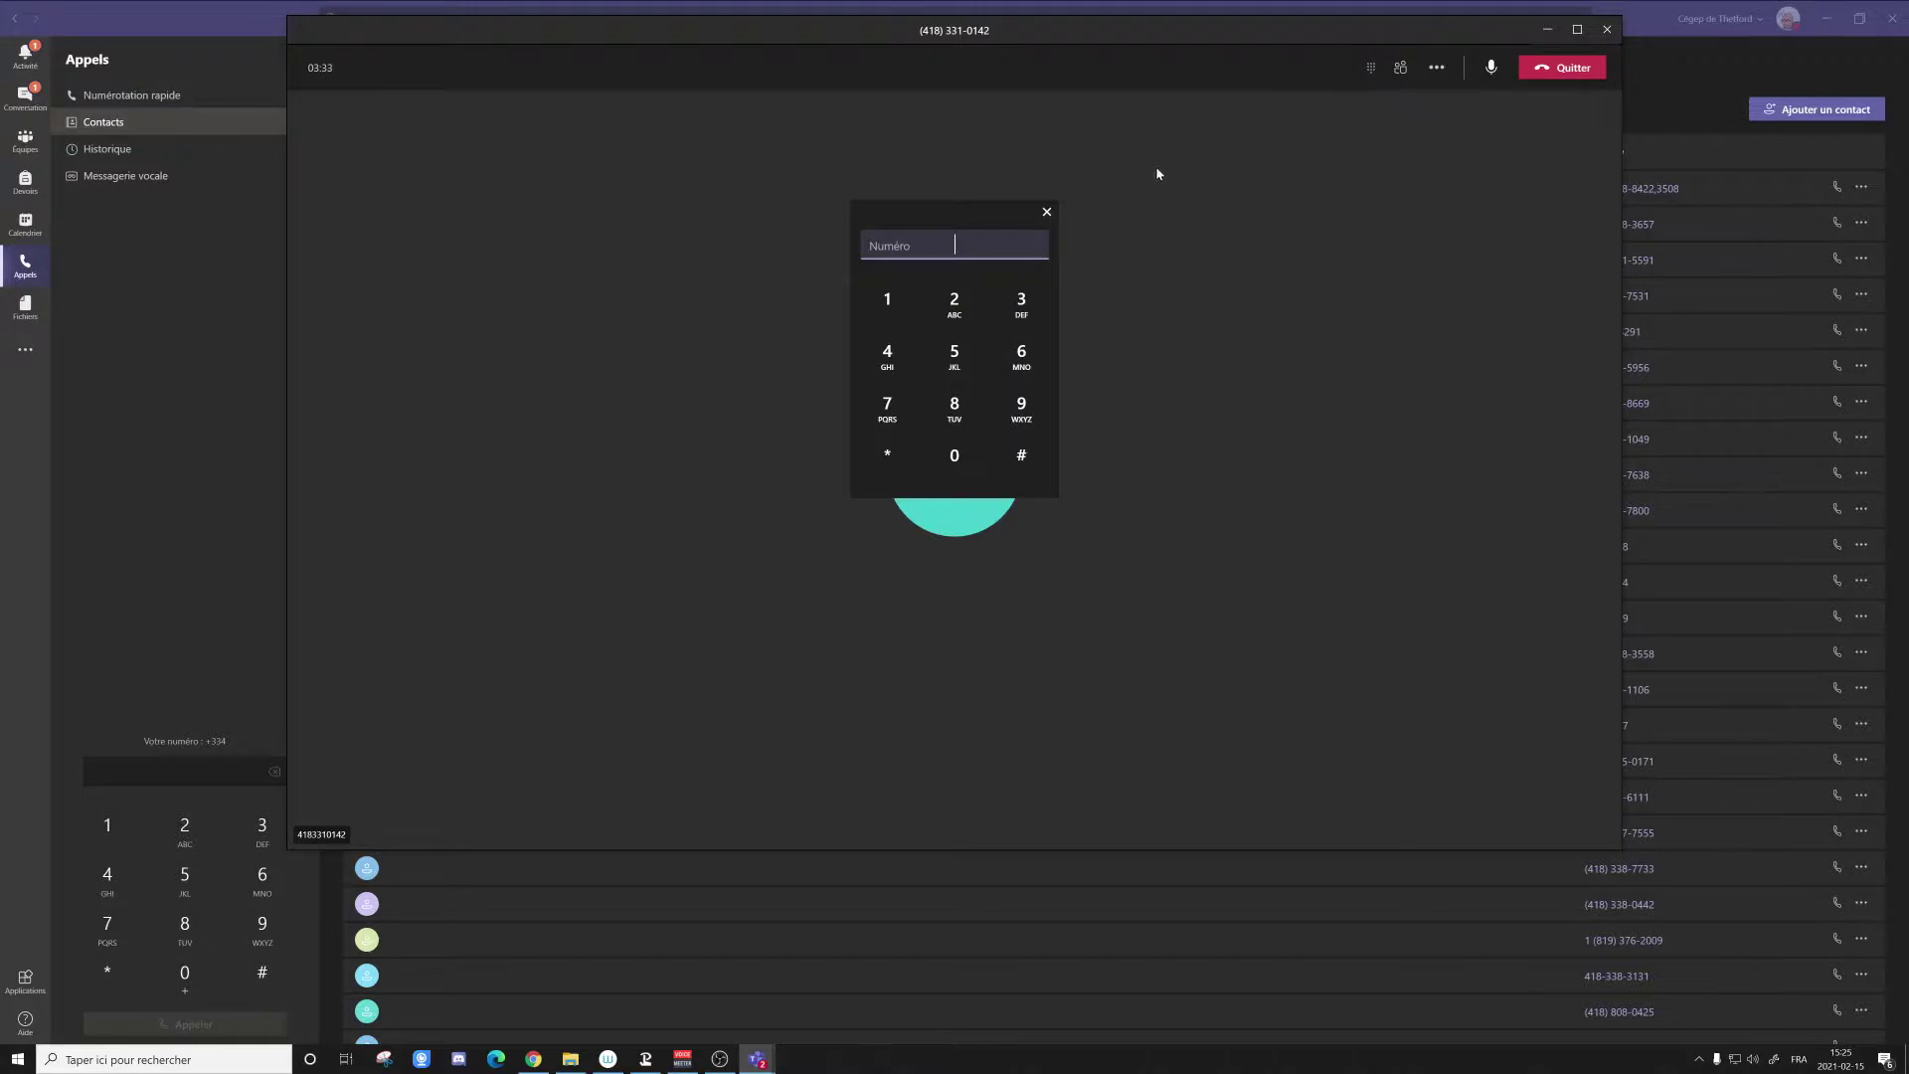
left_click(1047, 214)
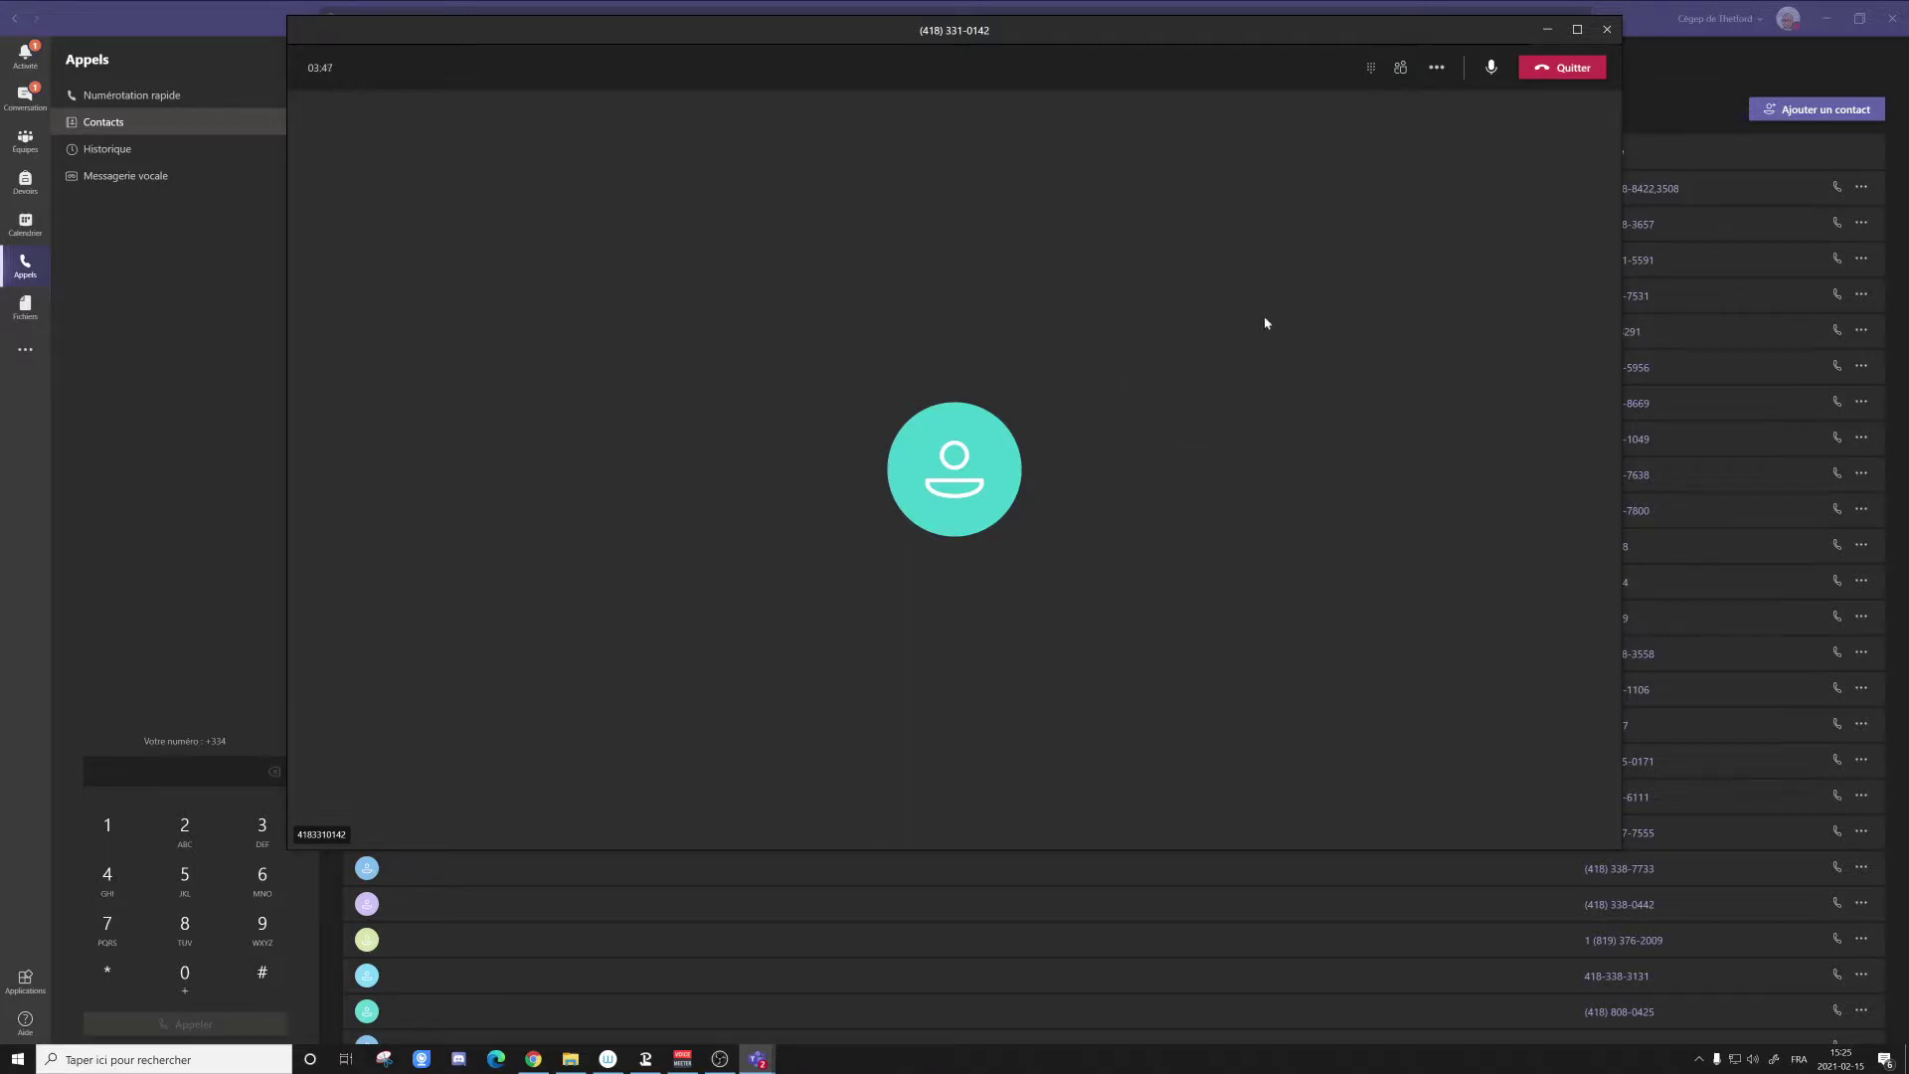
left_click(1370, 67)
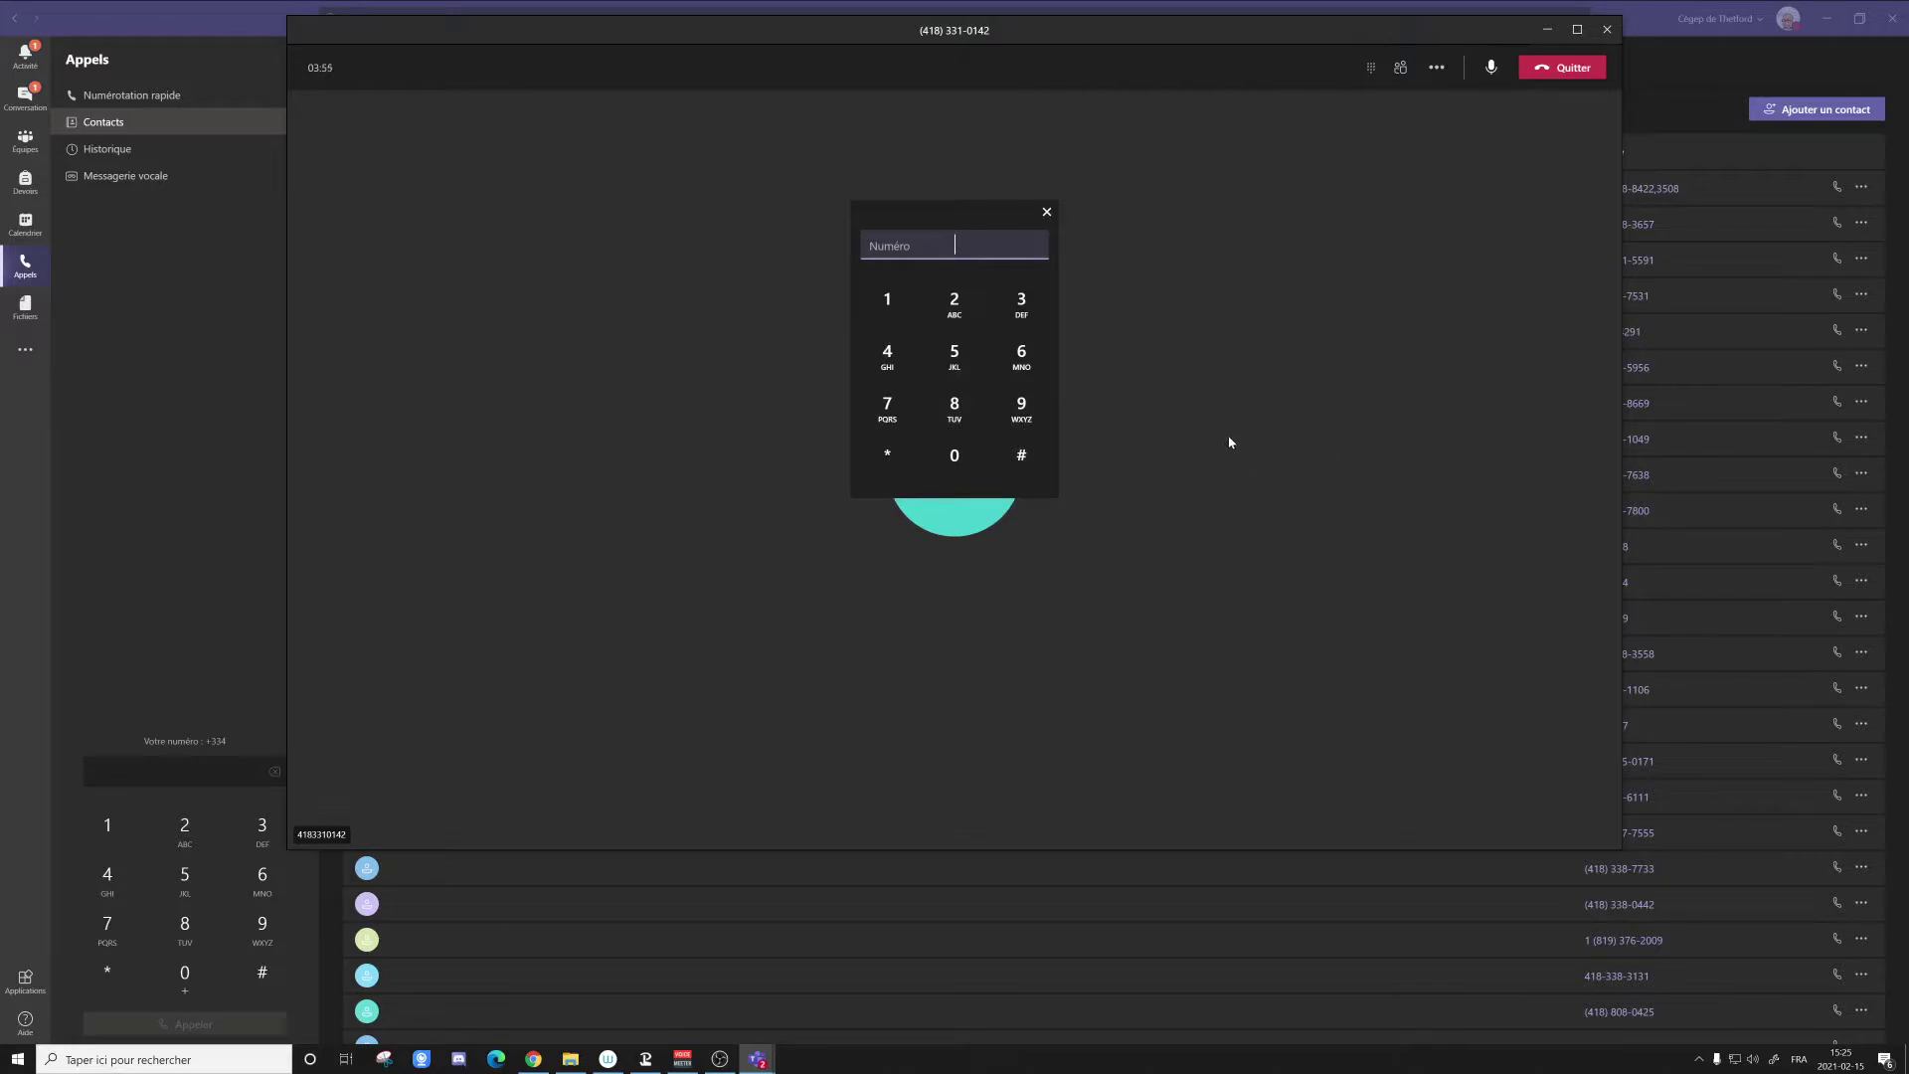
left_click(1047, 213)
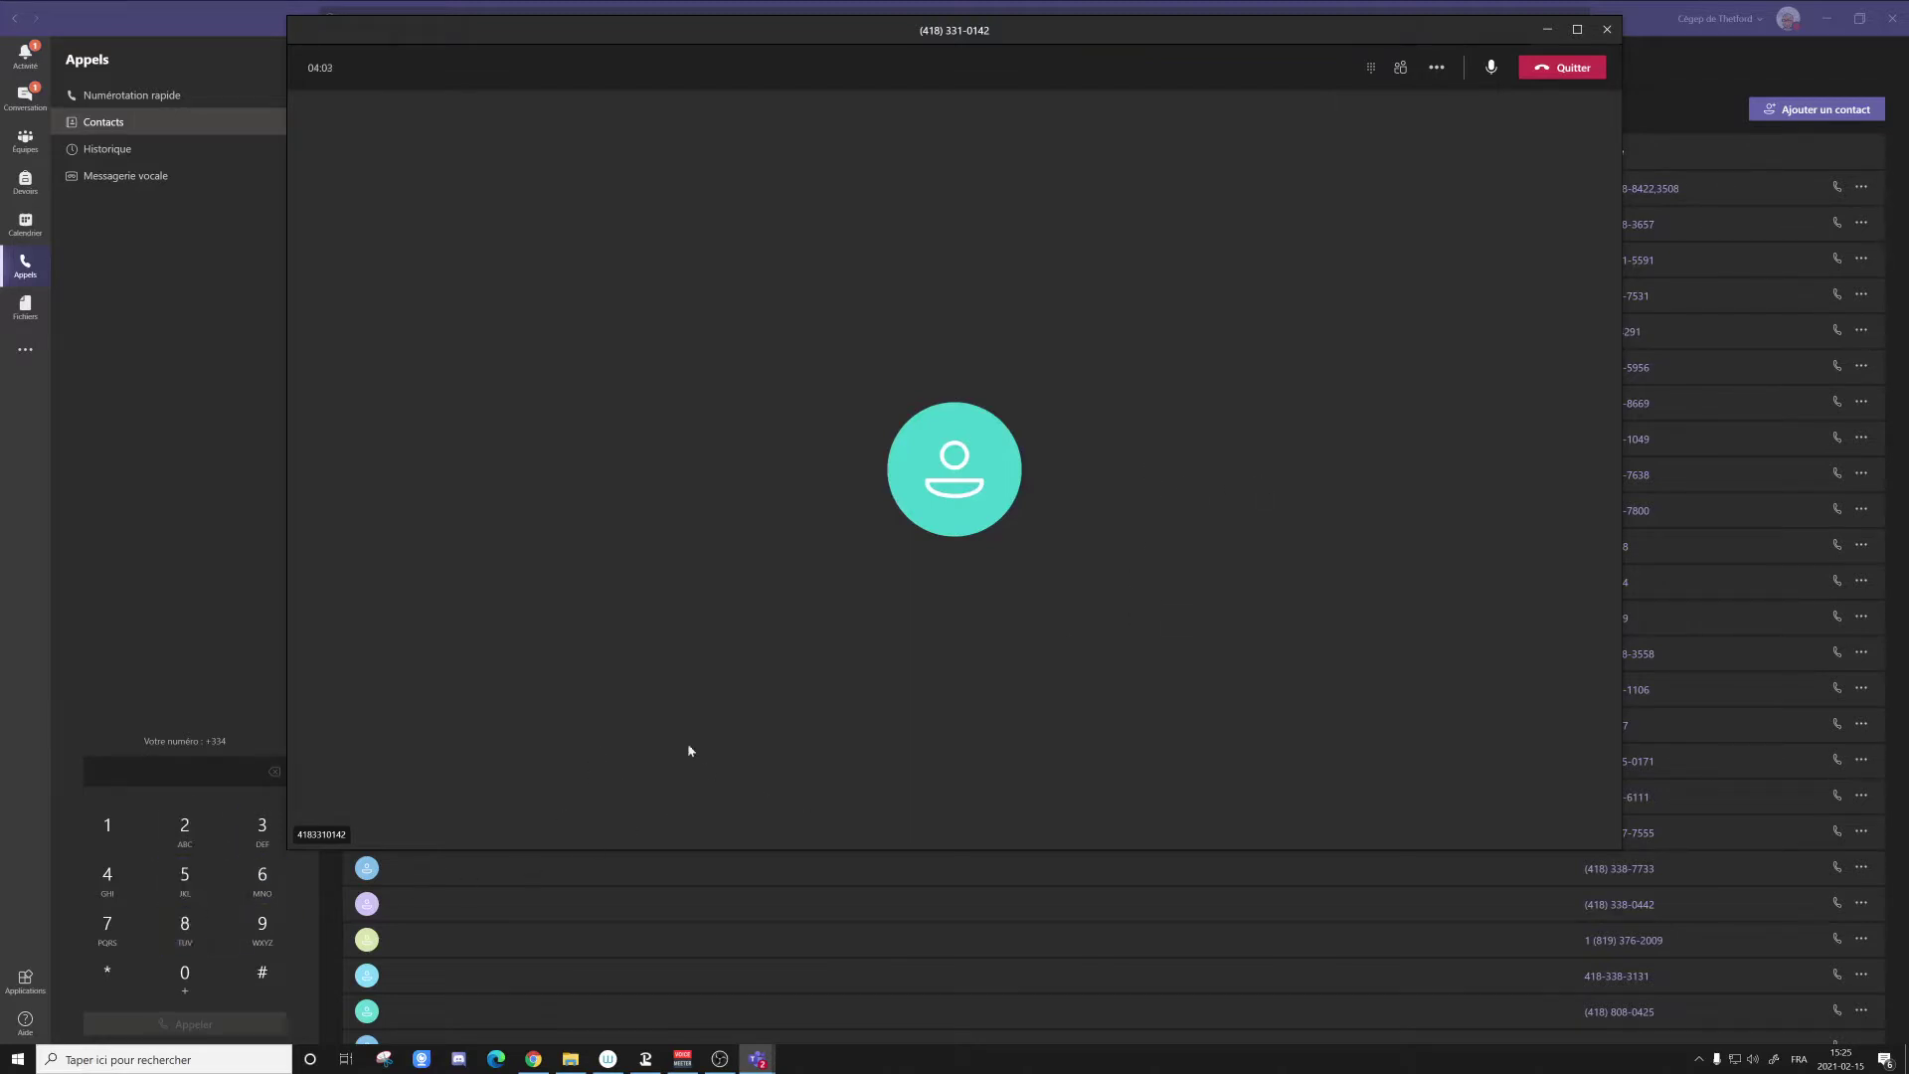
Move the call window away from the screen's upper edge and hang up the call.
left_click_drag(477, 38, 538, 103)
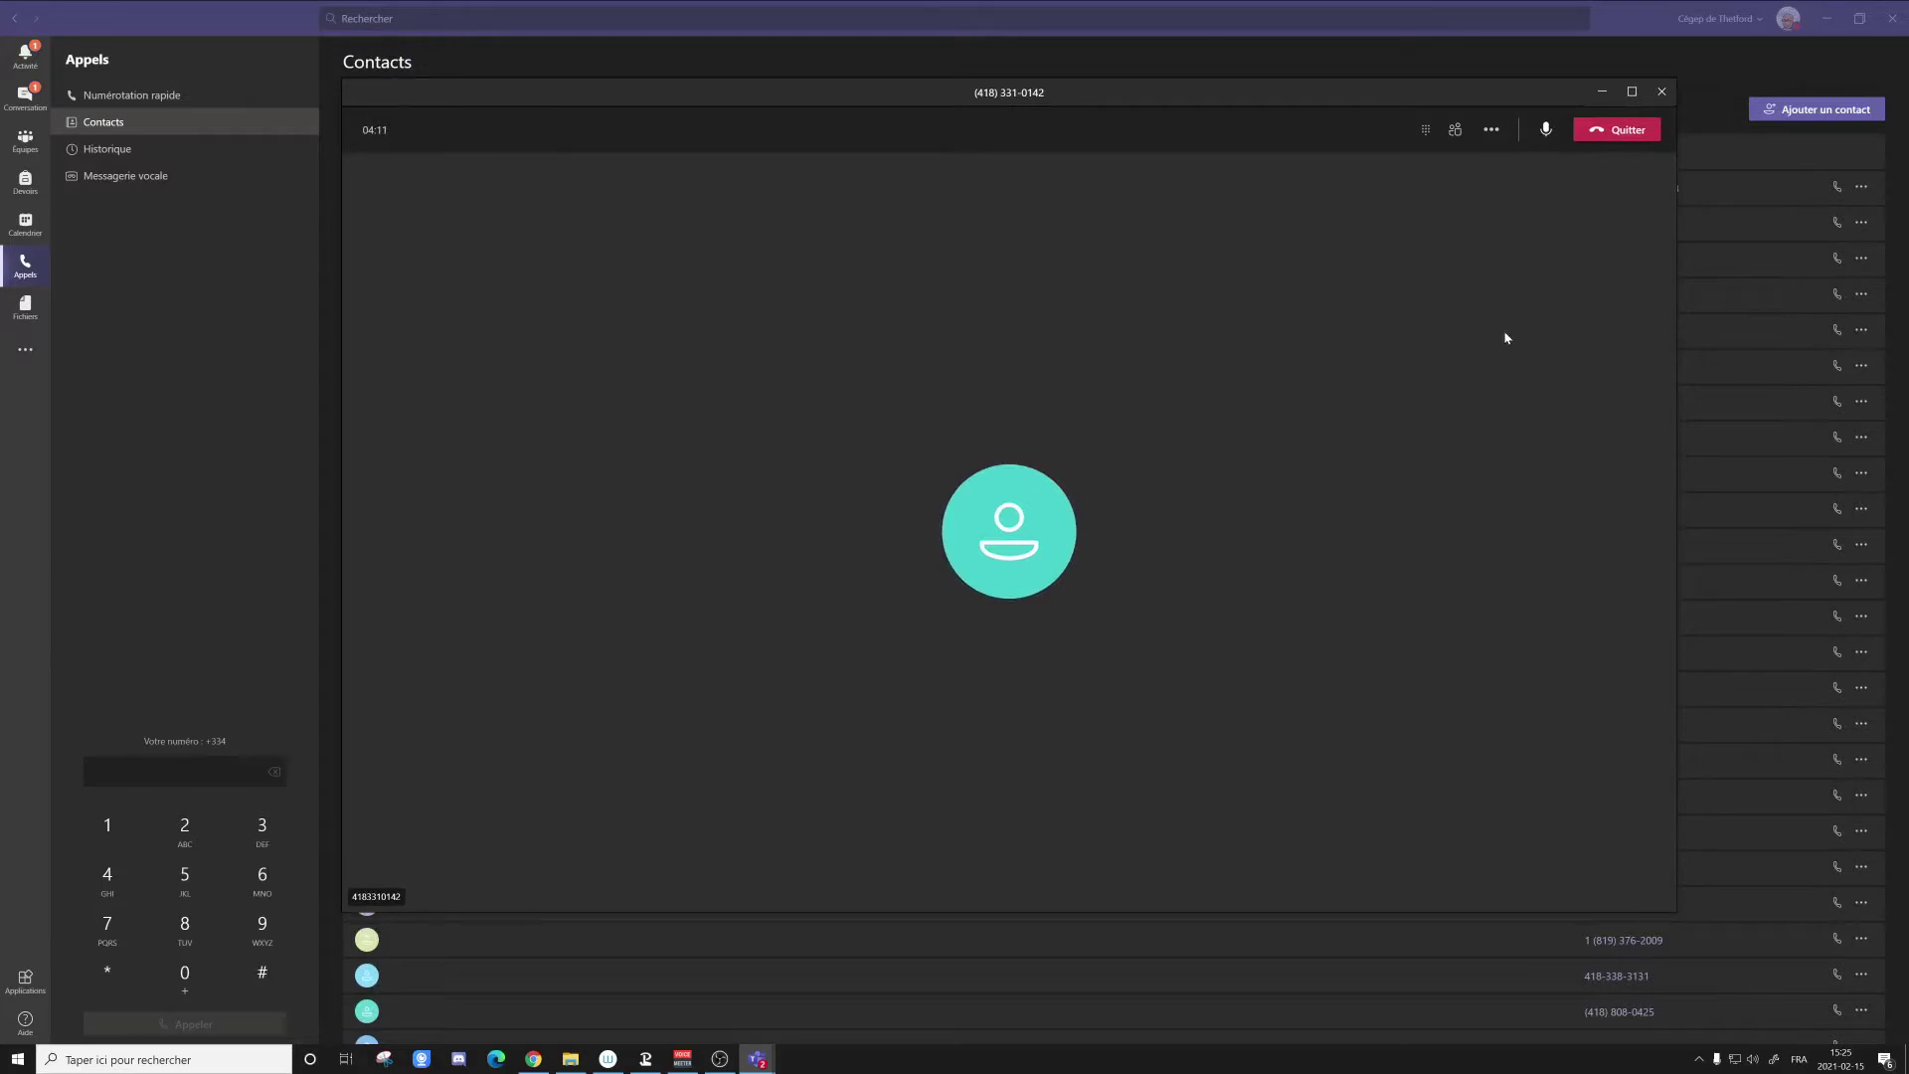
left_click(1607, 137)
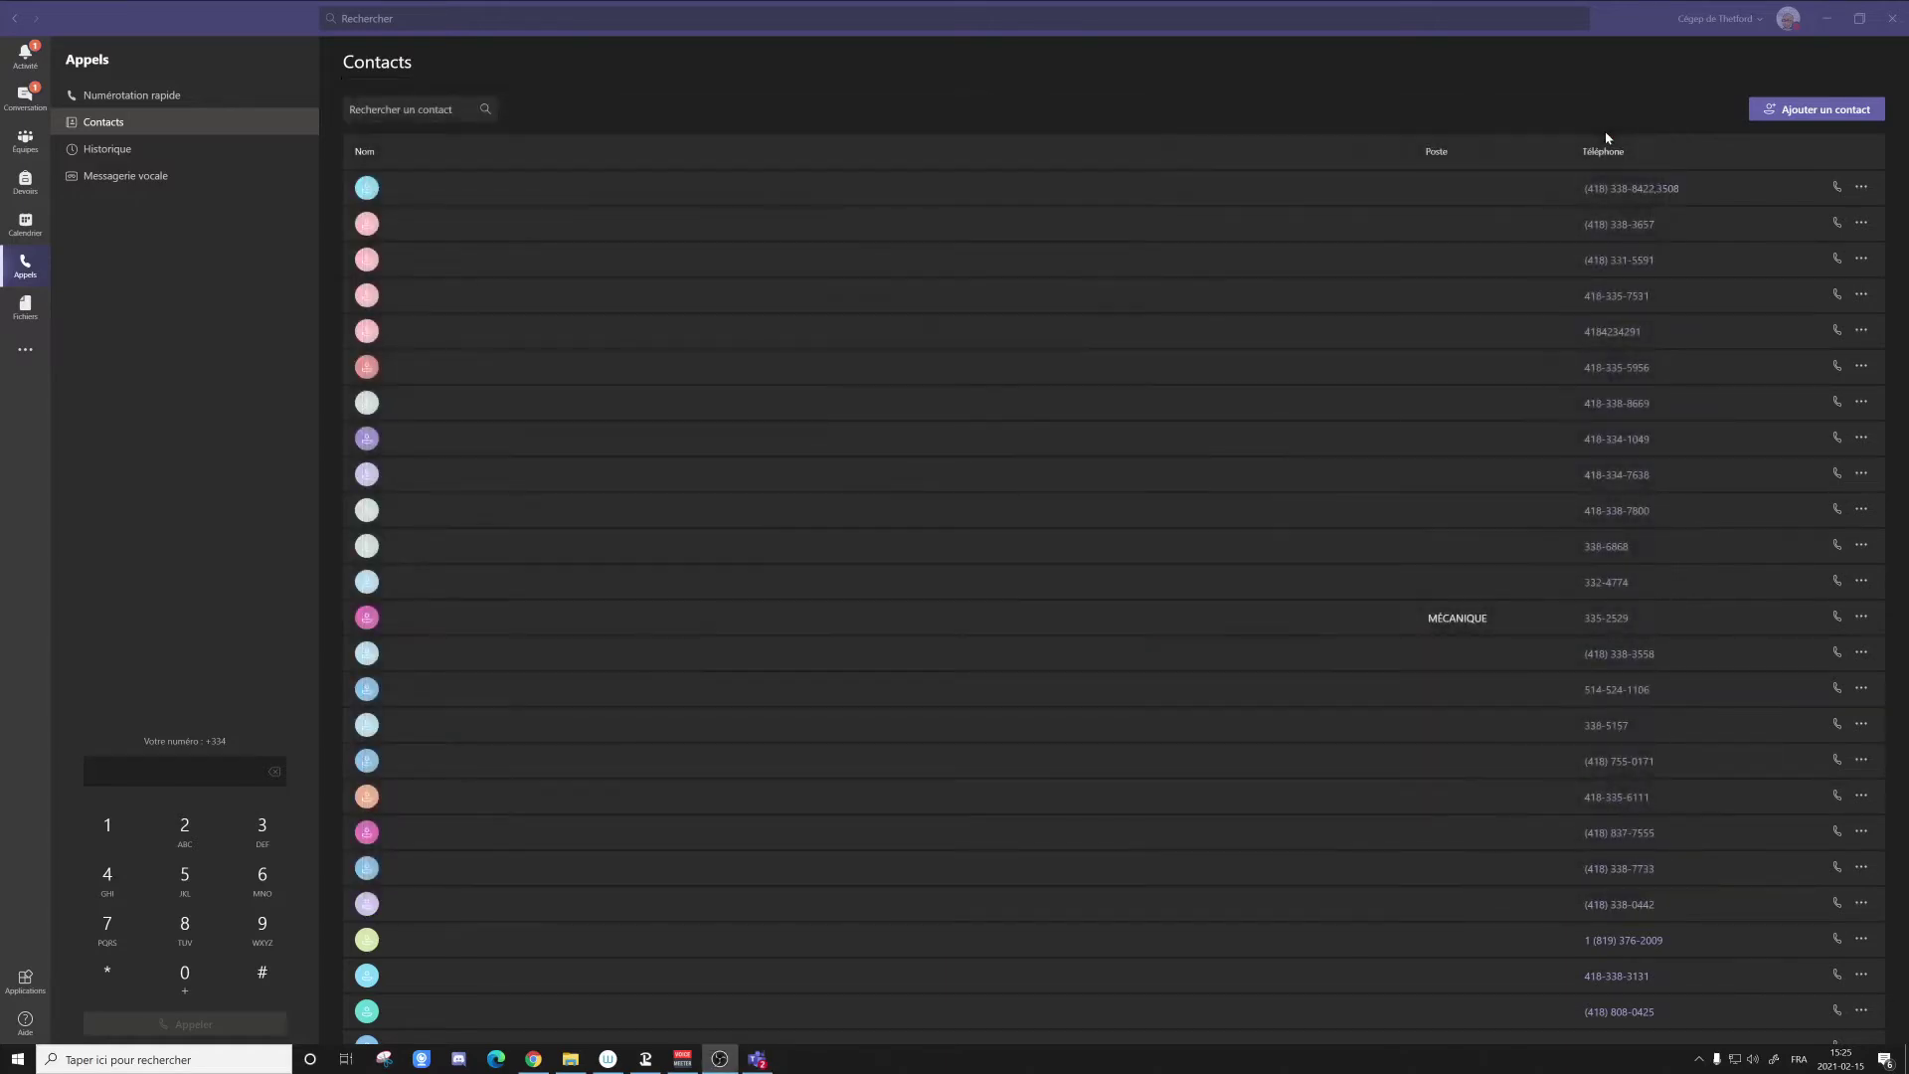